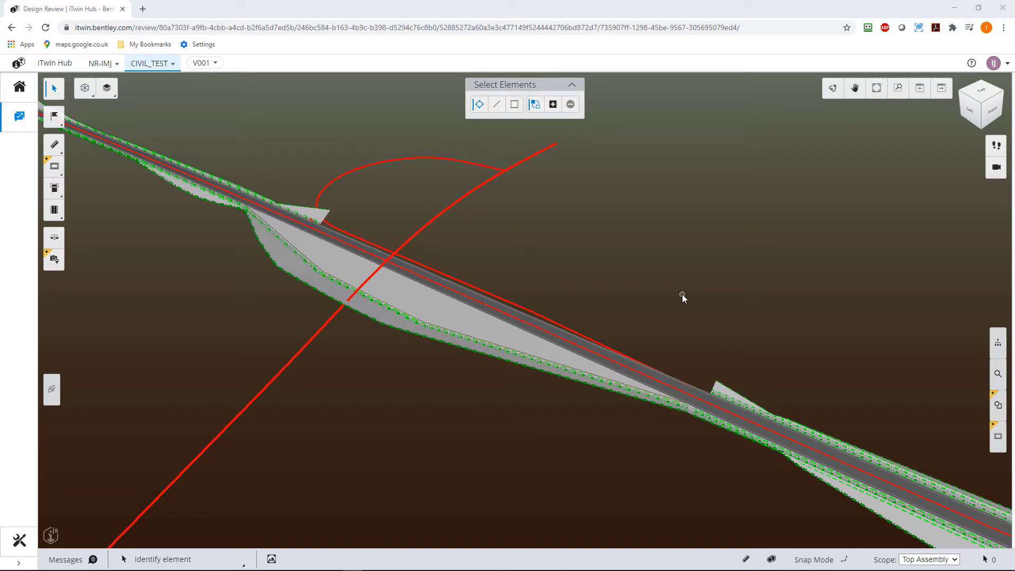
Step: Generate the vertical profile along the main road's centreline and inspect its sag curve
click(54, 214)
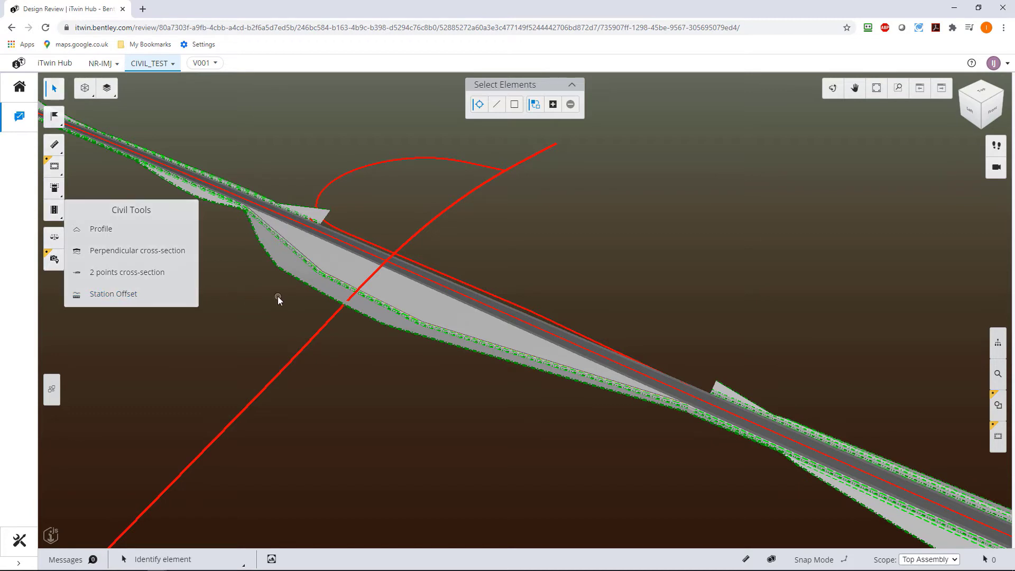
click(551, 262)
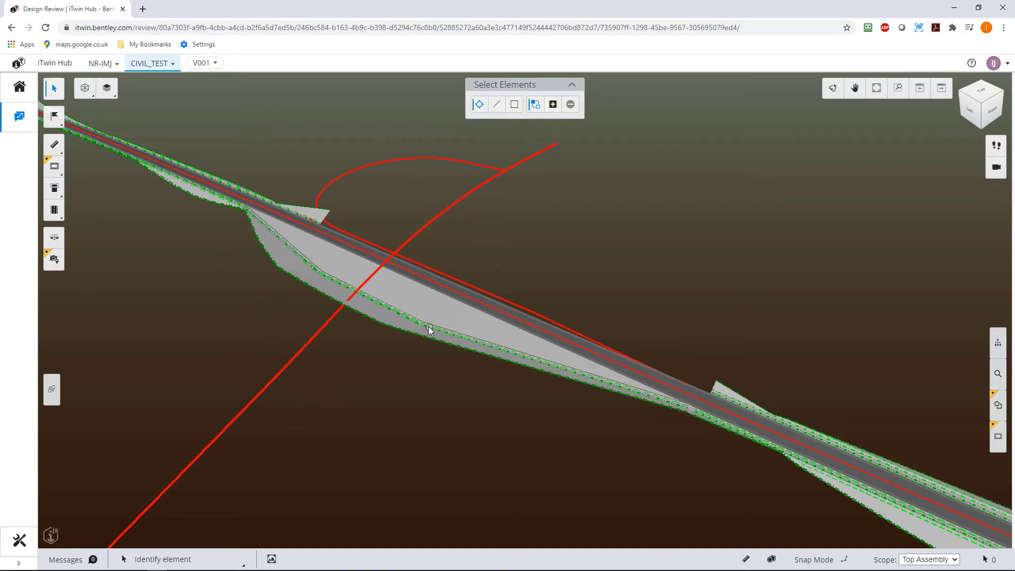
click(54, 210)
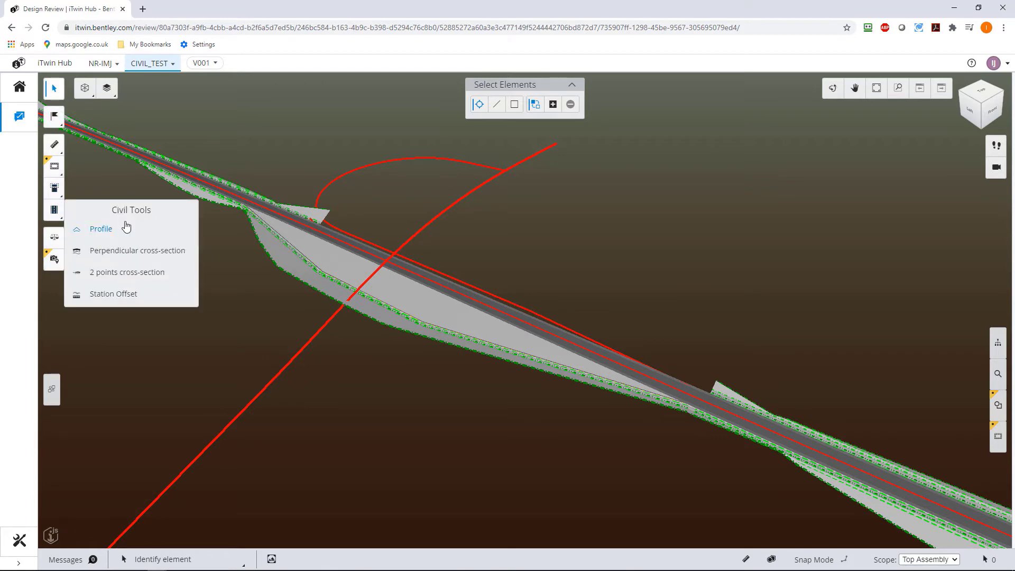
click(93, 232)
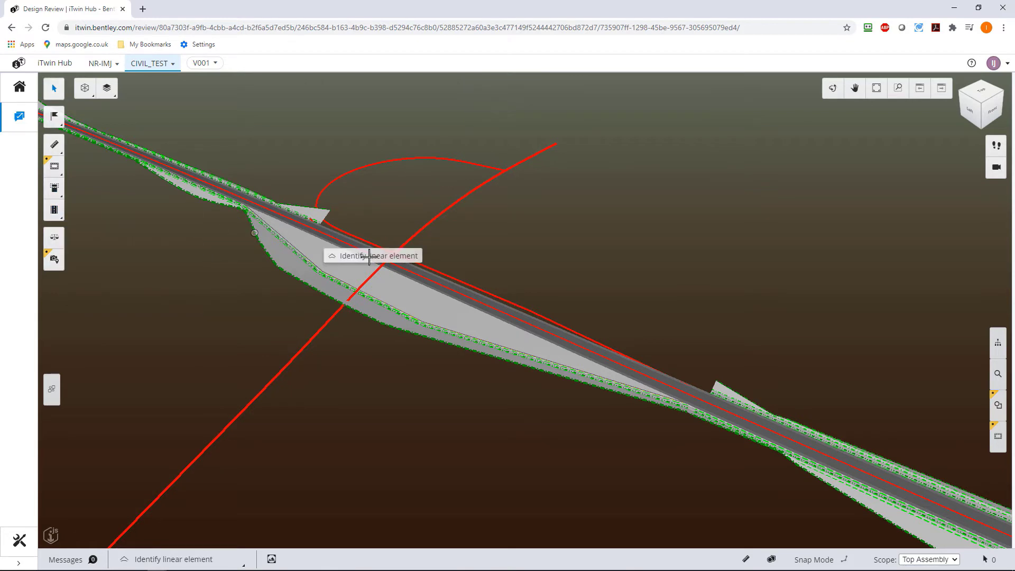
click(449, 288)
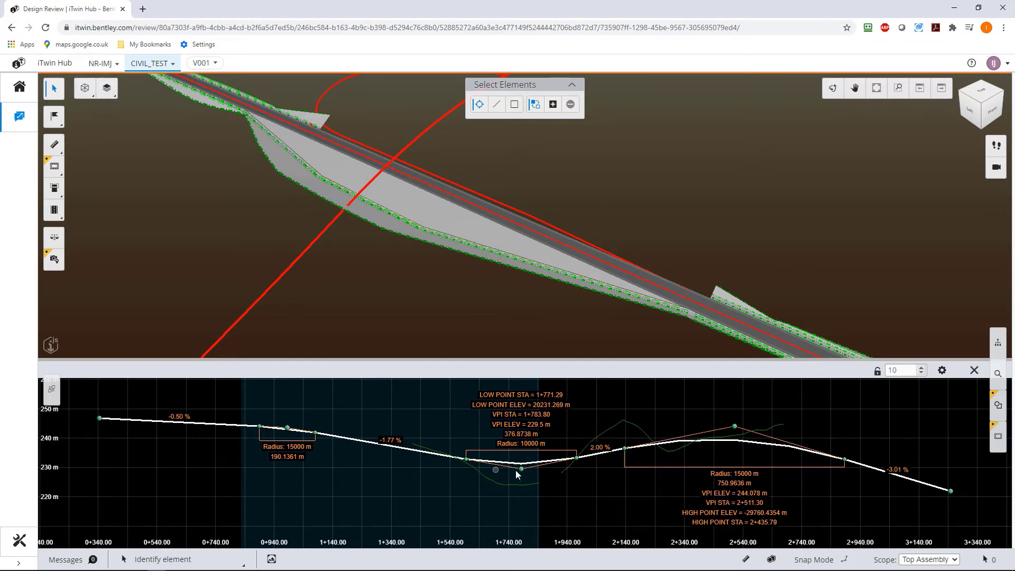
scroll(547, 394, up, 2)
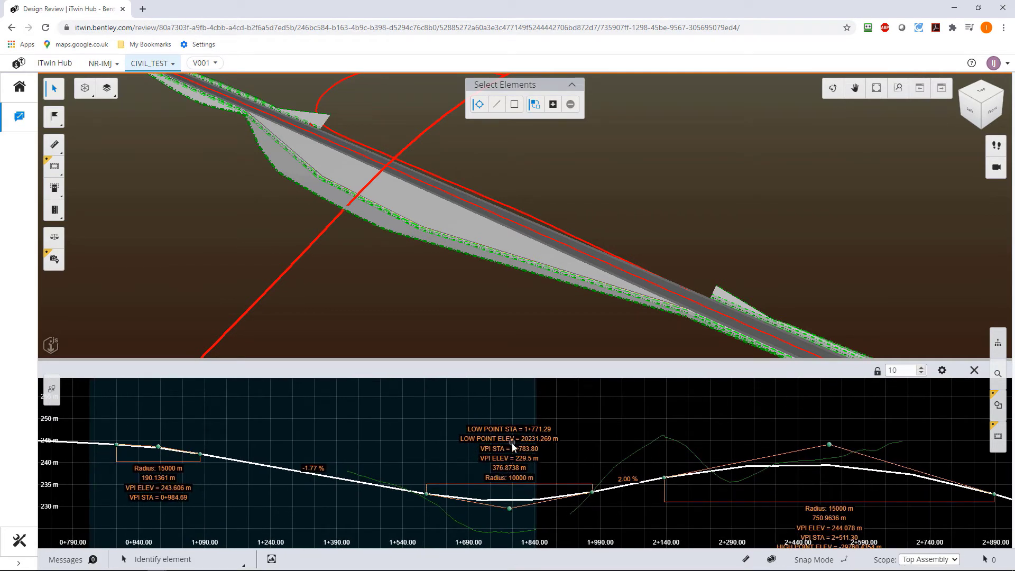
mouse_move(511, 510)
scroll(464, 452, down, 3)
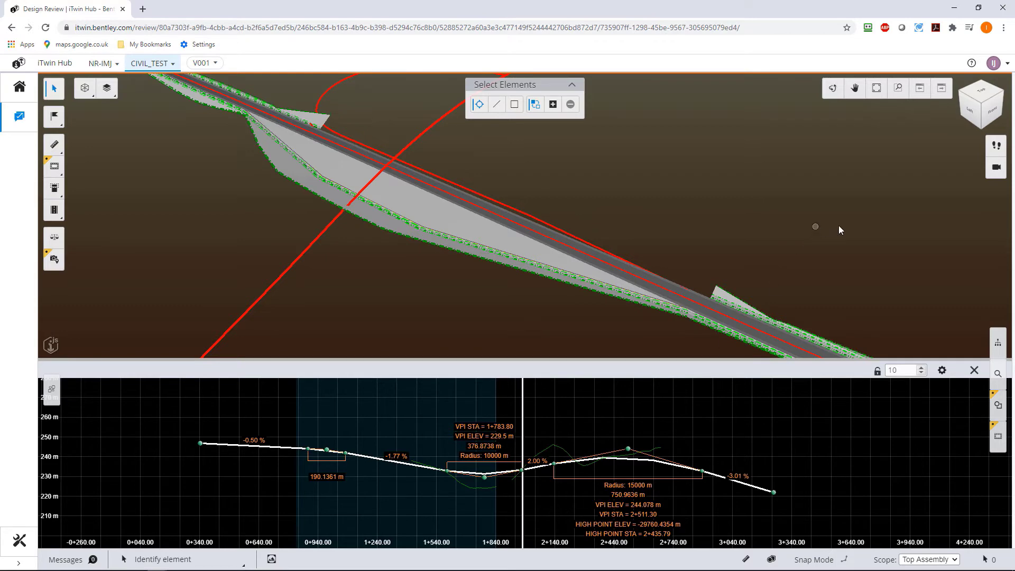
Step: Turn the model to the Top view with the whole interchange in sight, and close the profile
click(985, 94)
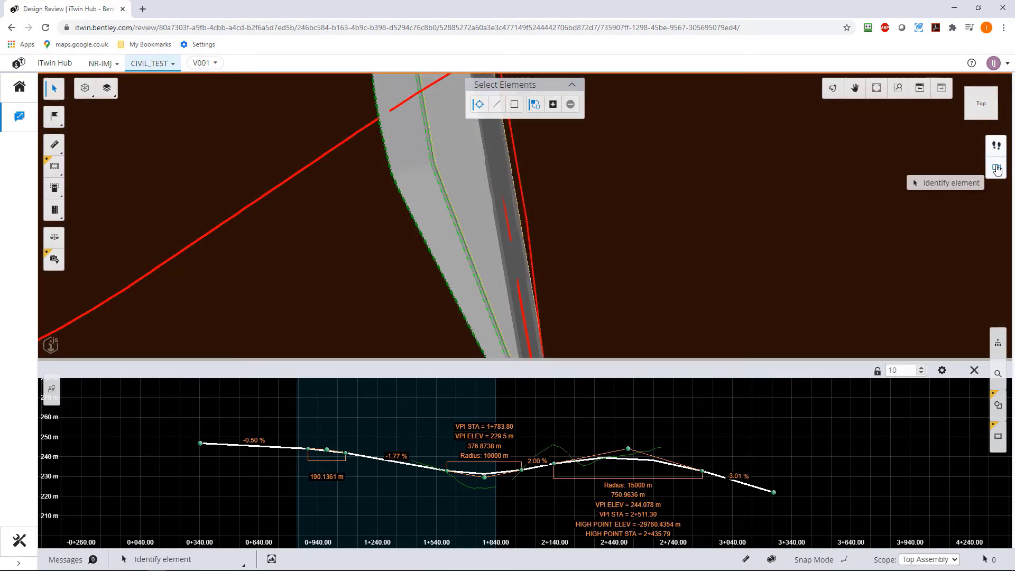
scroll(588, 235, down, 3)
scroll(588, 239, down, 3)
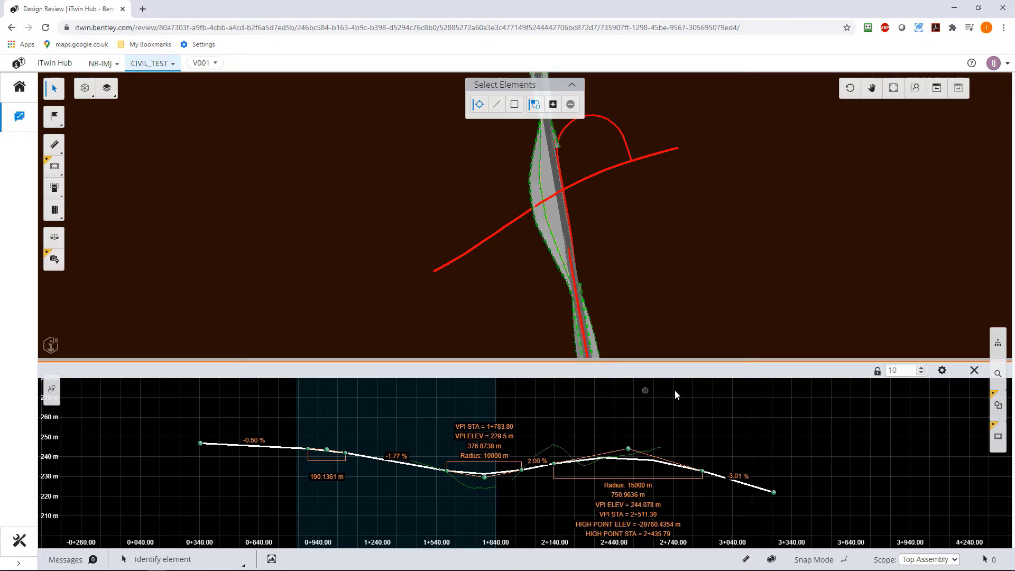
click(975, 370)
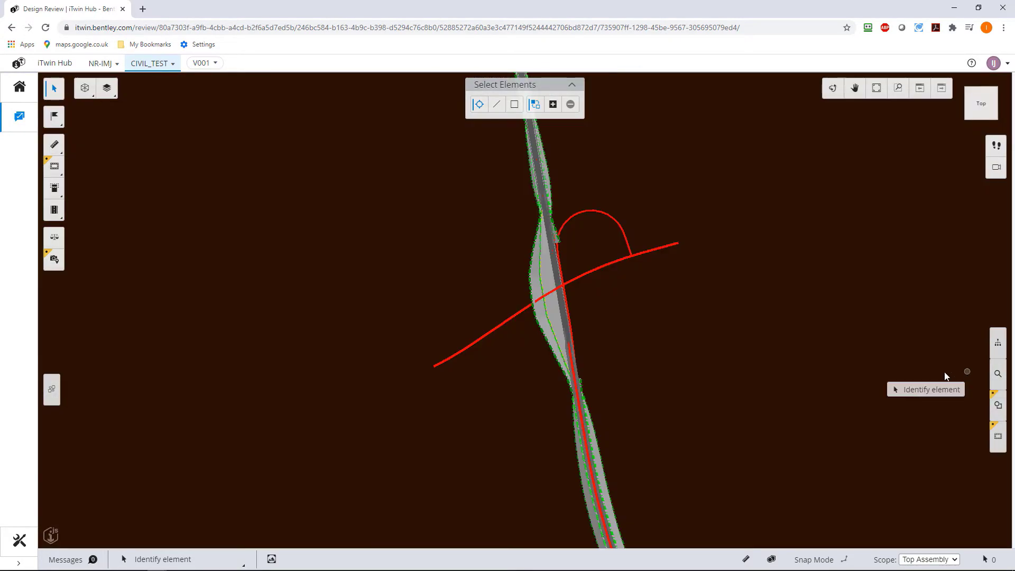
Step: Cut a perpendicular cross-section through the main road's centreline at about station 594 m and inspect its pavement layers
scroll(600, 312, up, 2)
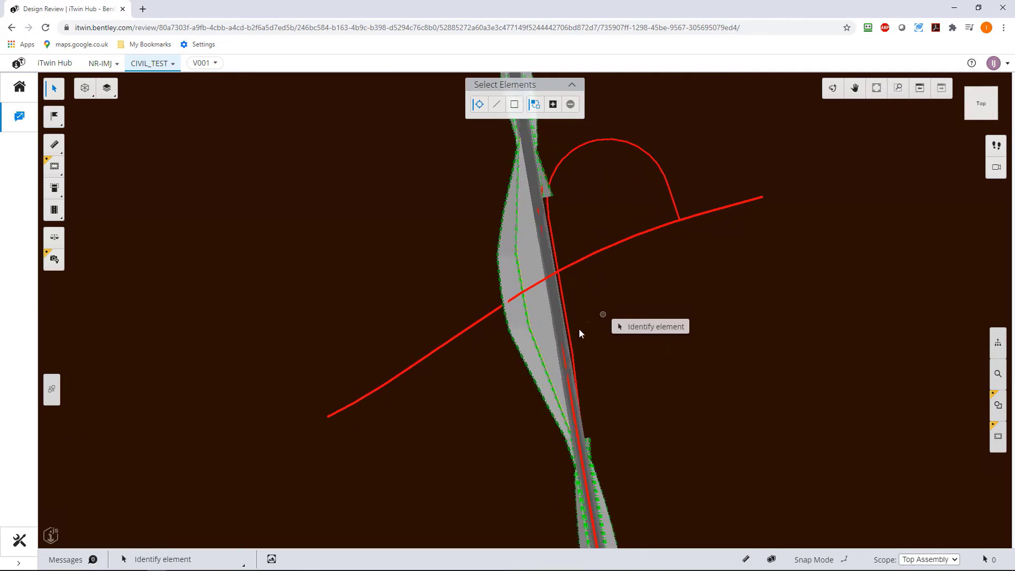
scroll(626, 396, up, 3)
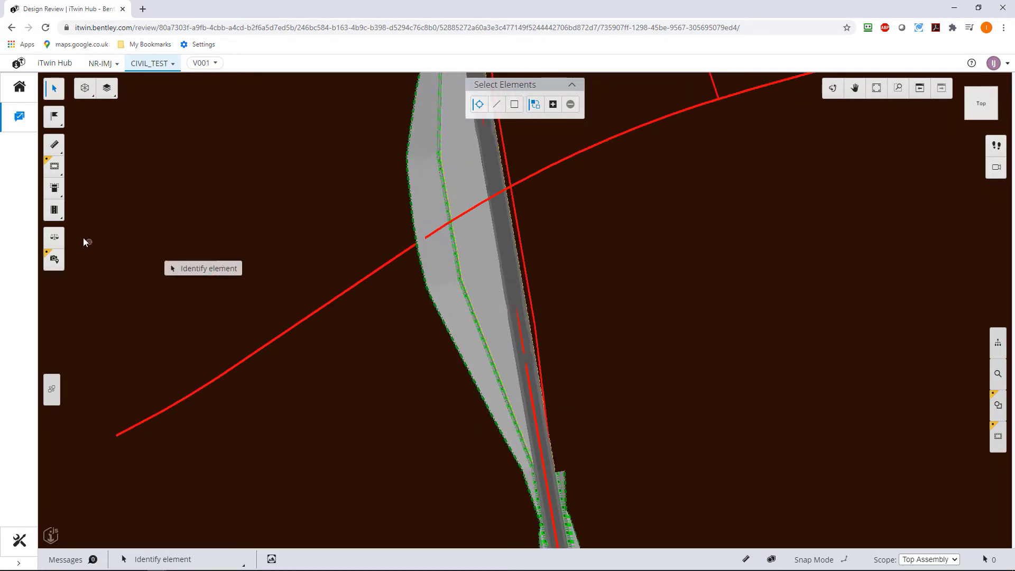
click(61, 217)
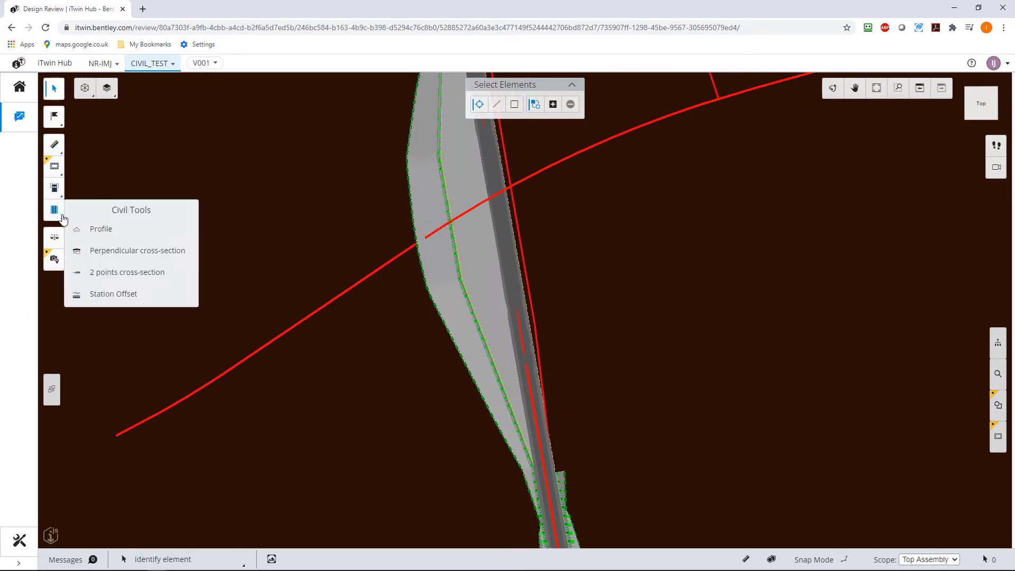
click(127, 252)
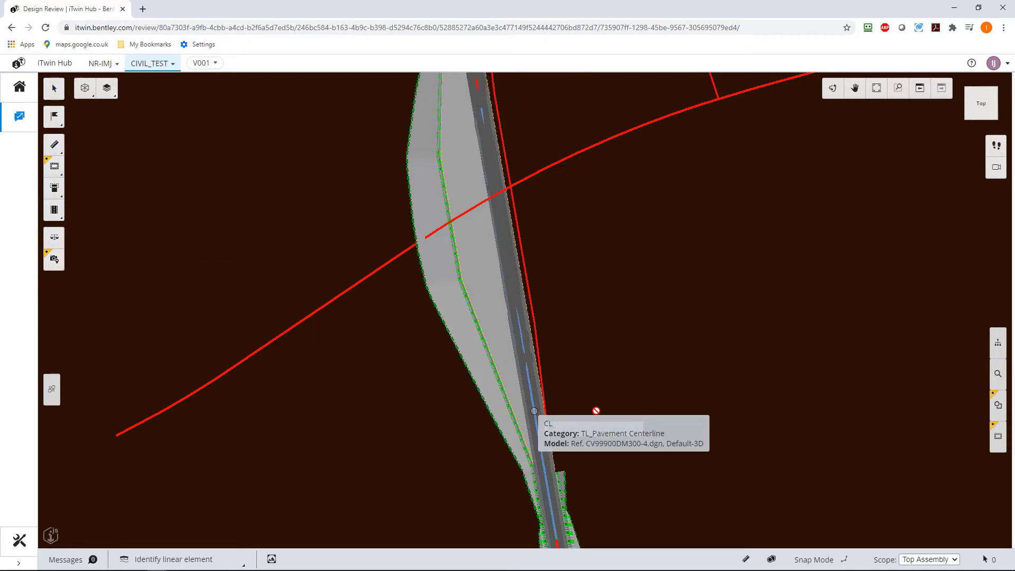
click(535, 411)
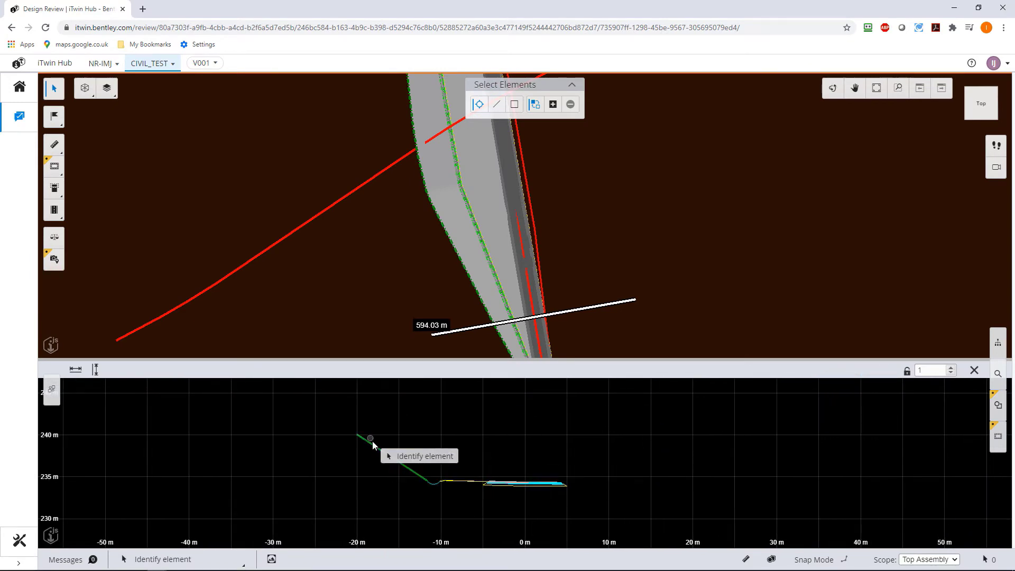
mouse_move(498, 331)
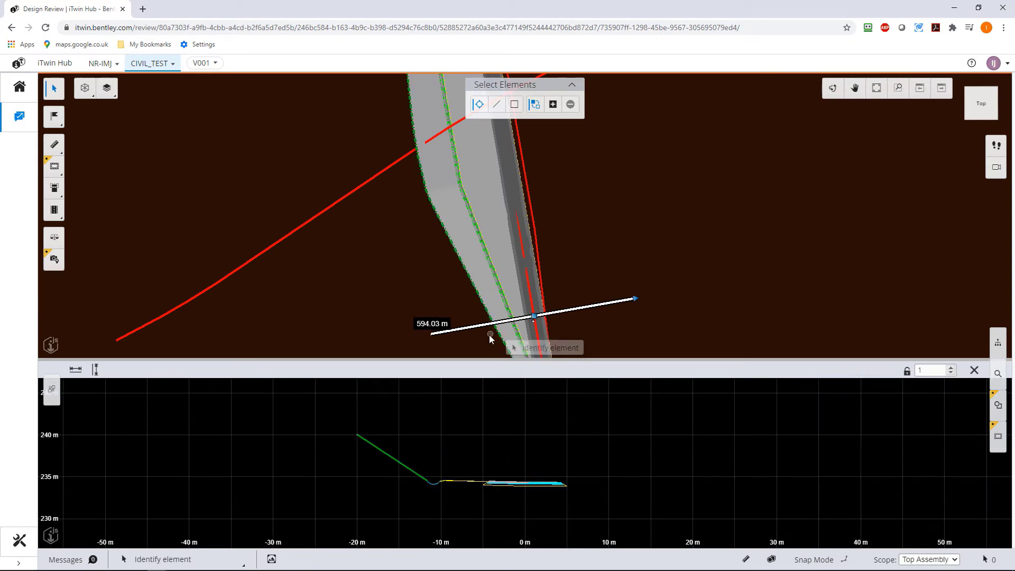
scroll(496, 487, up, 8)
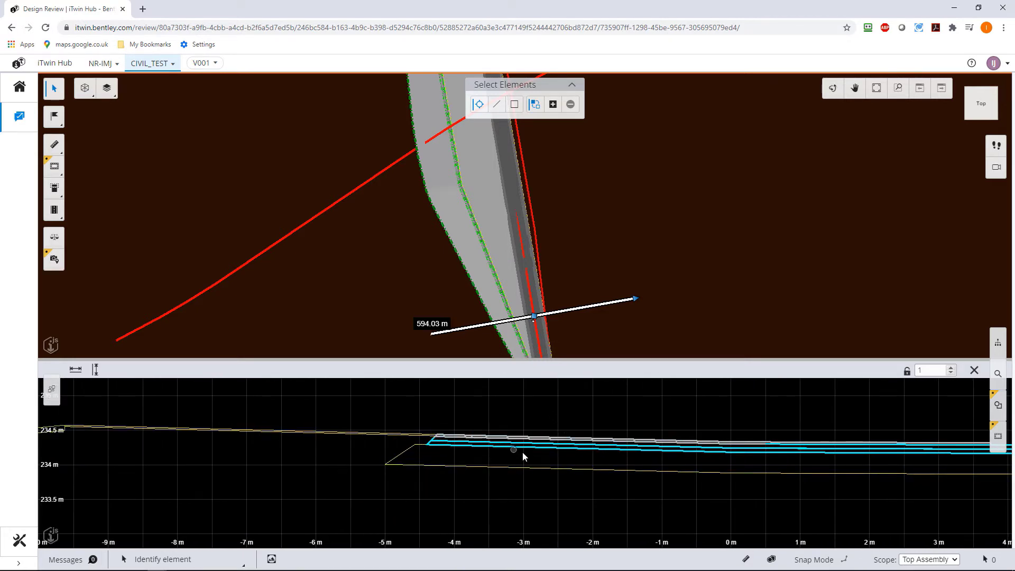
Step: Slide the cross-section along the main road to about station 683 m, near the crossing alignment, and view the section there
drag(537, 323, 504, 142)
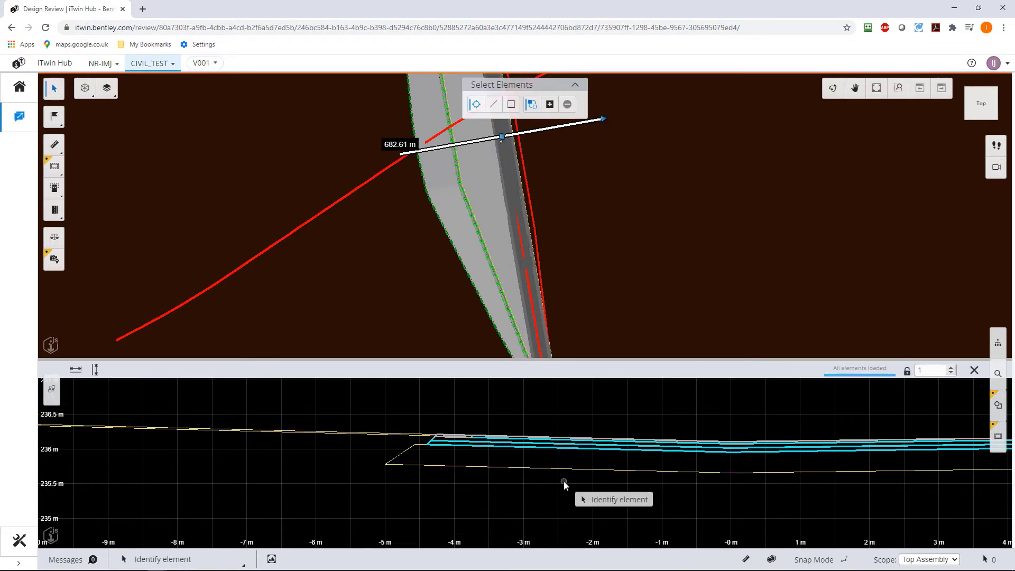
scroll(475, 493, down, 3)
scroll(578, 250, down, 5)
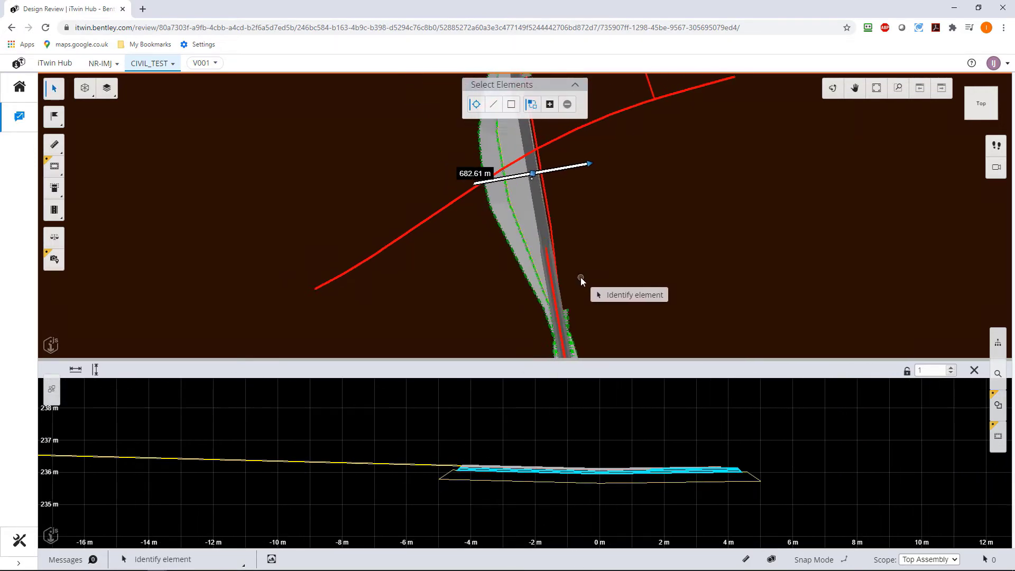
Step: Slide the cross-section along the road to about station 317 m and inspect the full section including both side slopes
scroll(584, 228, down, 1)
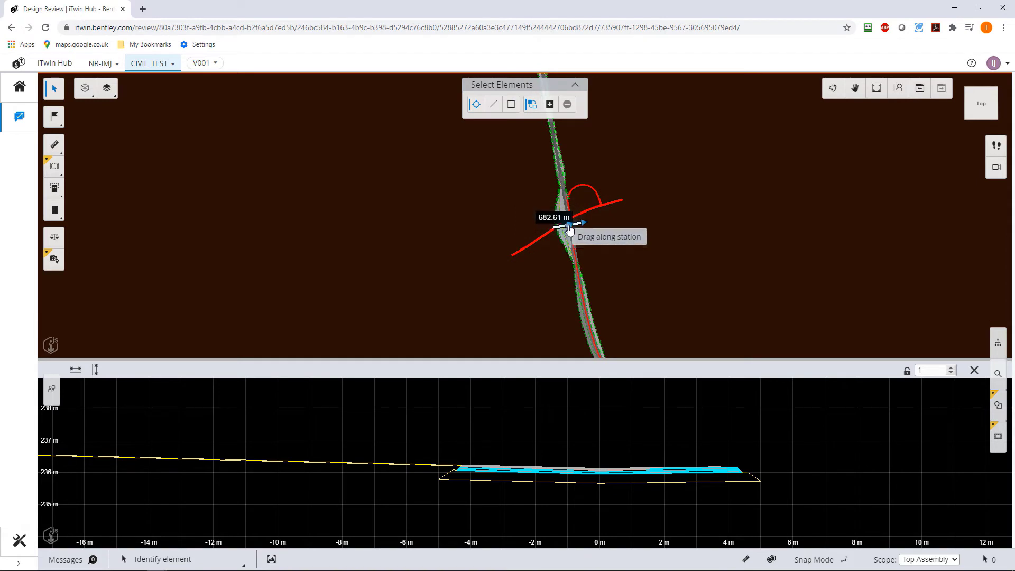
drag(584, 226, 531, 240)
scroll(494, 249, down, 2)
scroll(555, 307, up, 5)
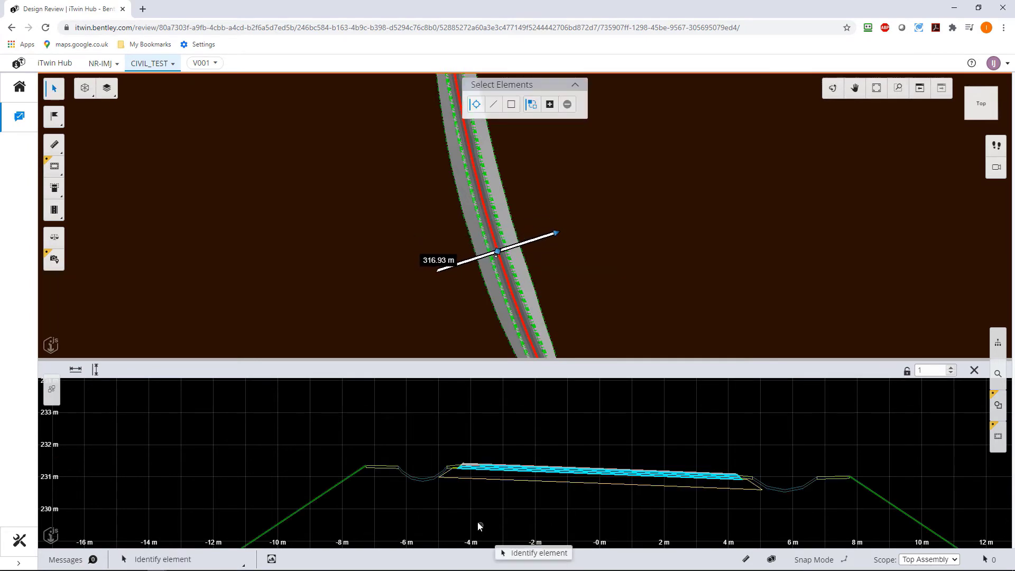
scroll(477, 519, down, 4)
scroll(461, 440, down, 2)
scroll(464, 481, up, 2)
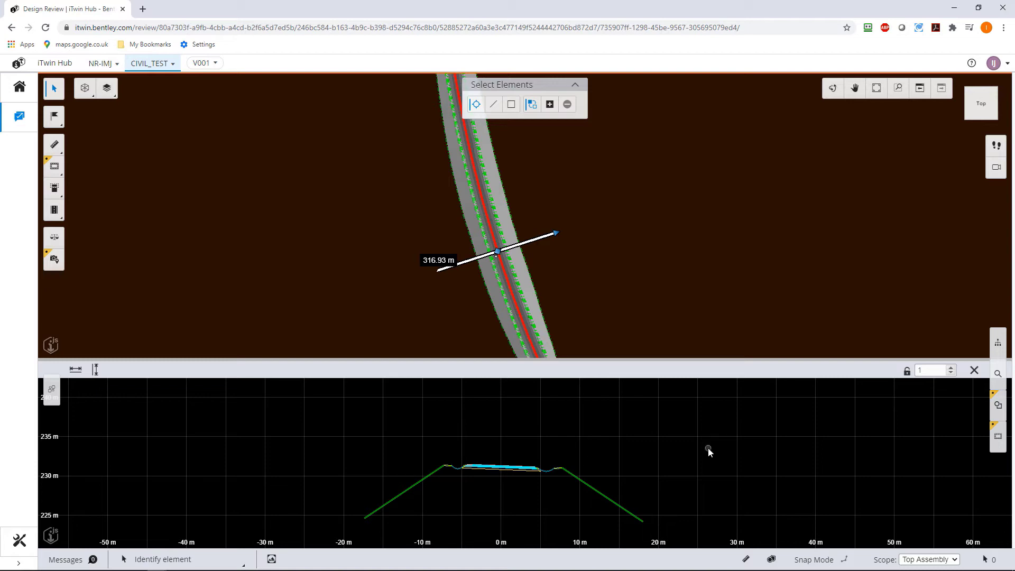
Step: In the Model Tree, expand both references under CV99900DM300-2 and turn on visibility of Ref-2, CV99900DM300-4.dgn, Default
click(999, 345)
click(782, 254)
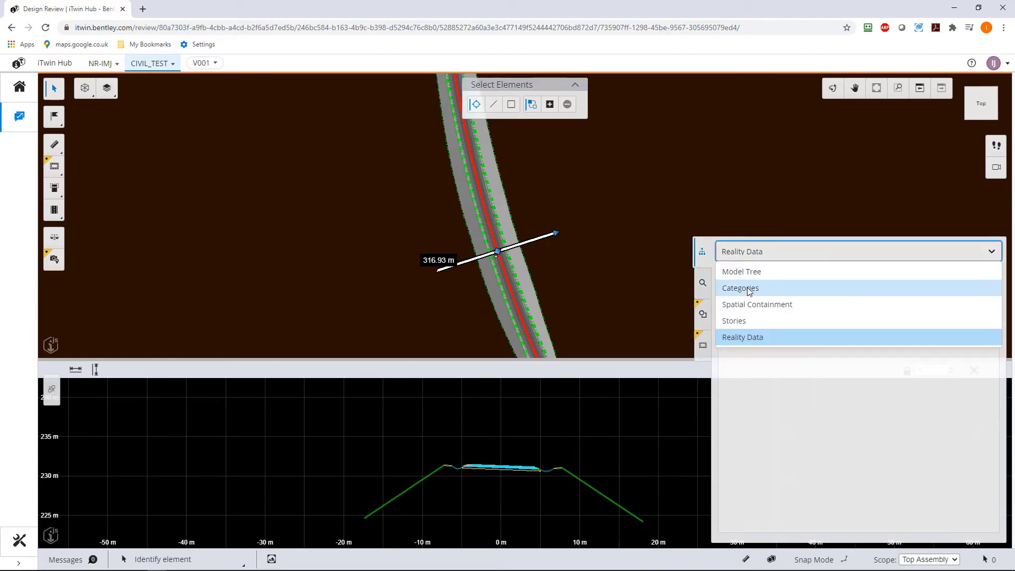
click(734, 274)
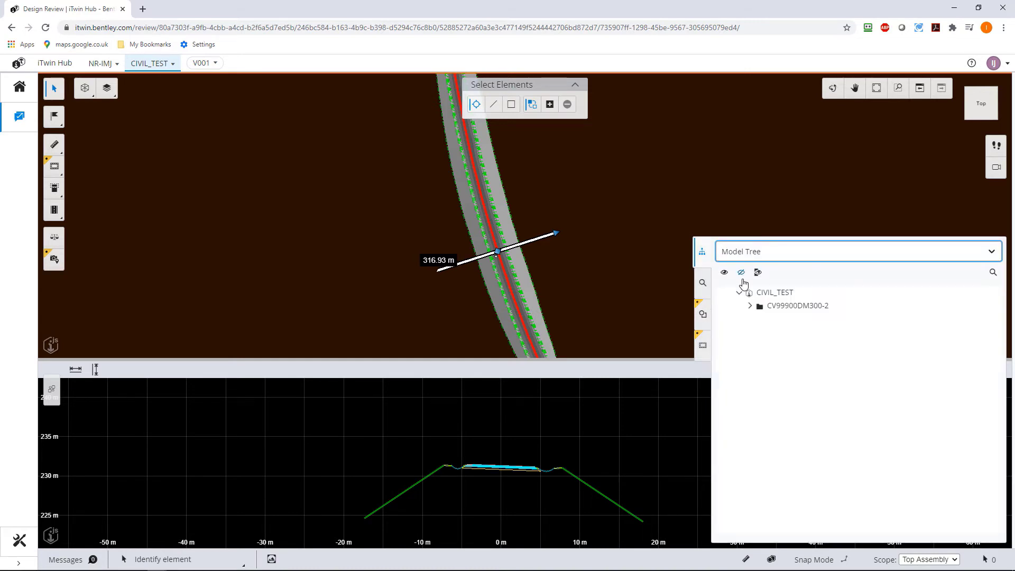
click(750, 306)
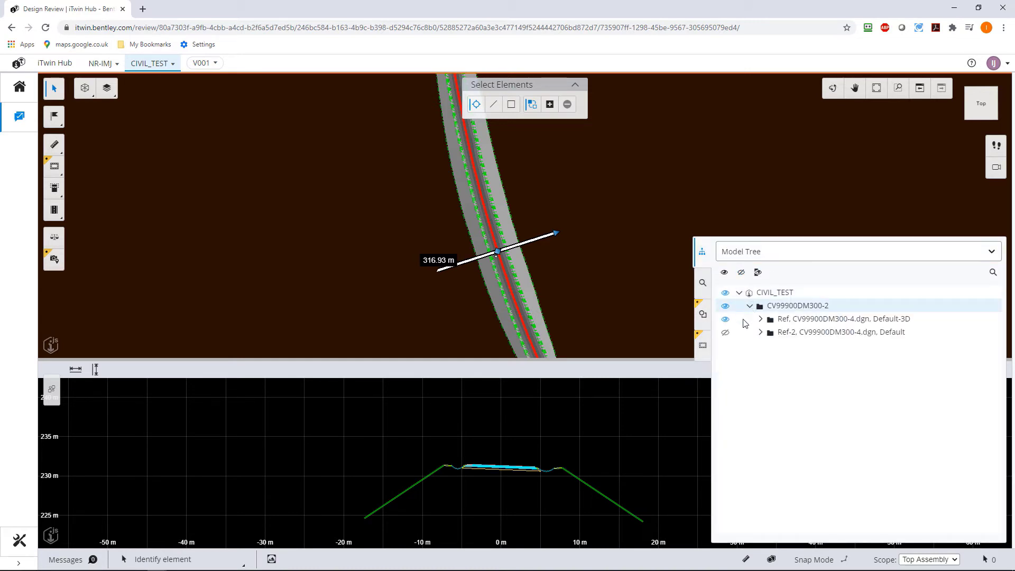
click(725, 334)
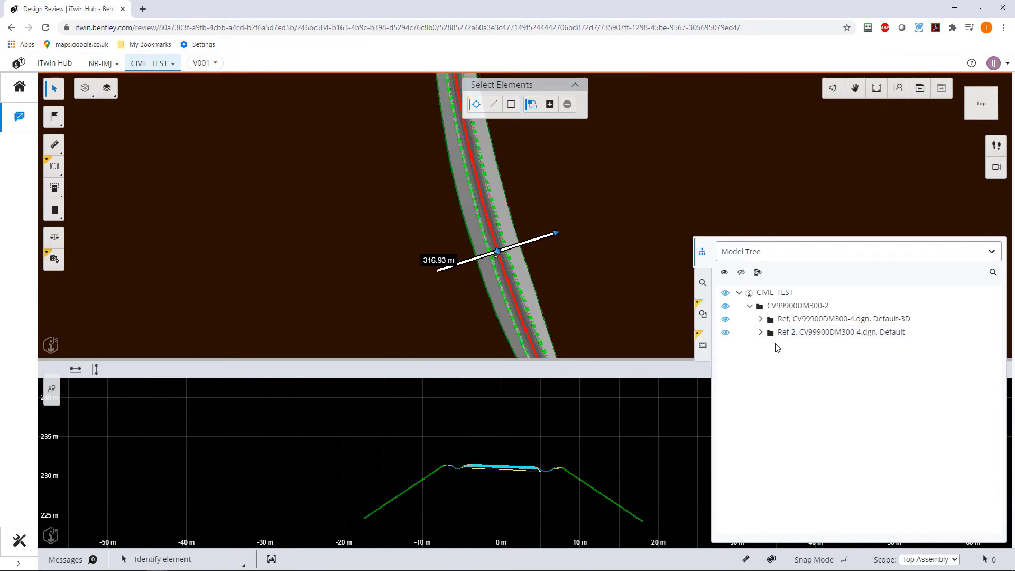
click(725, 332)
click(761, 319)
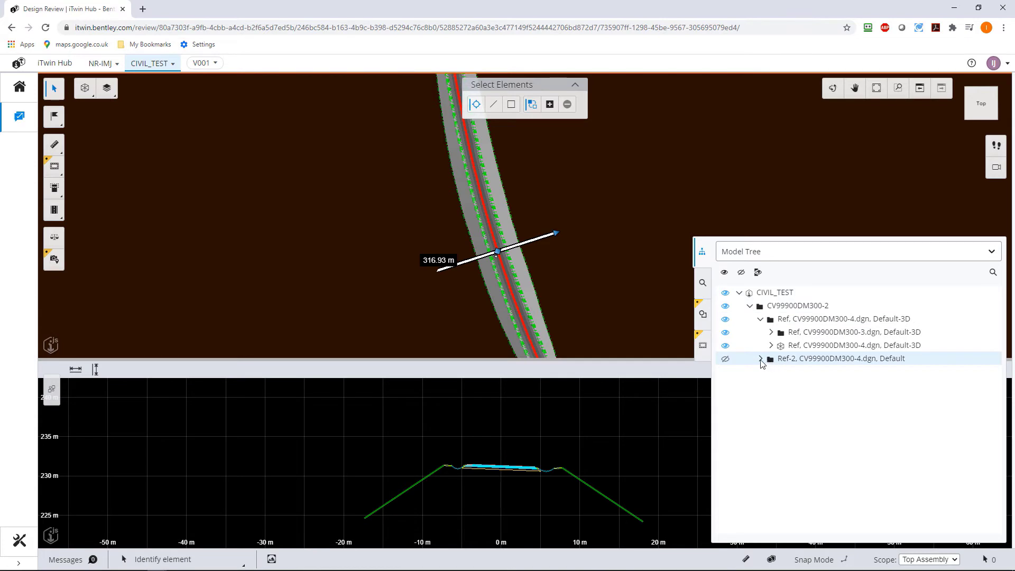
click(761, 359)
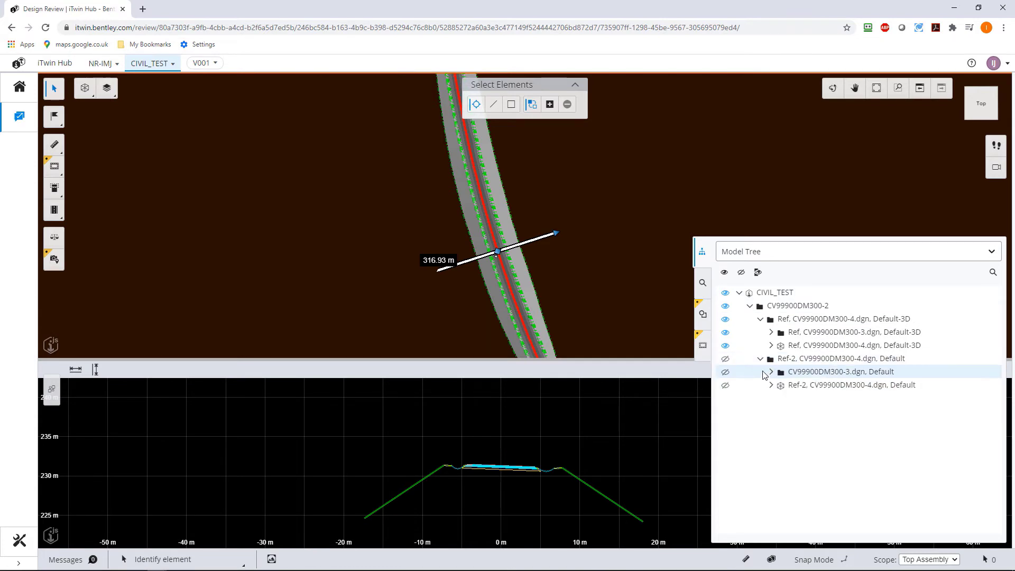
click(725, 359)
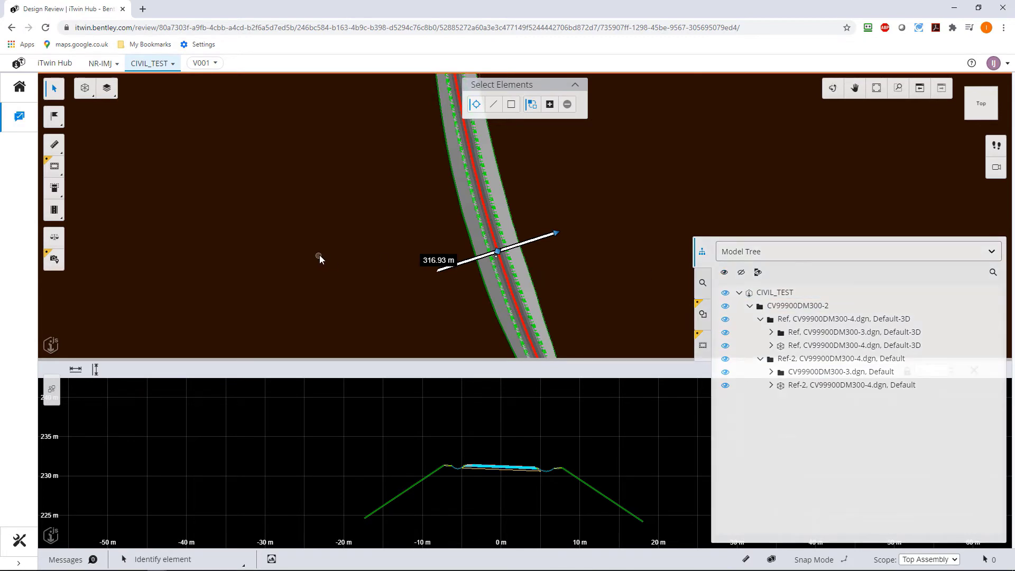
click(700, 254)
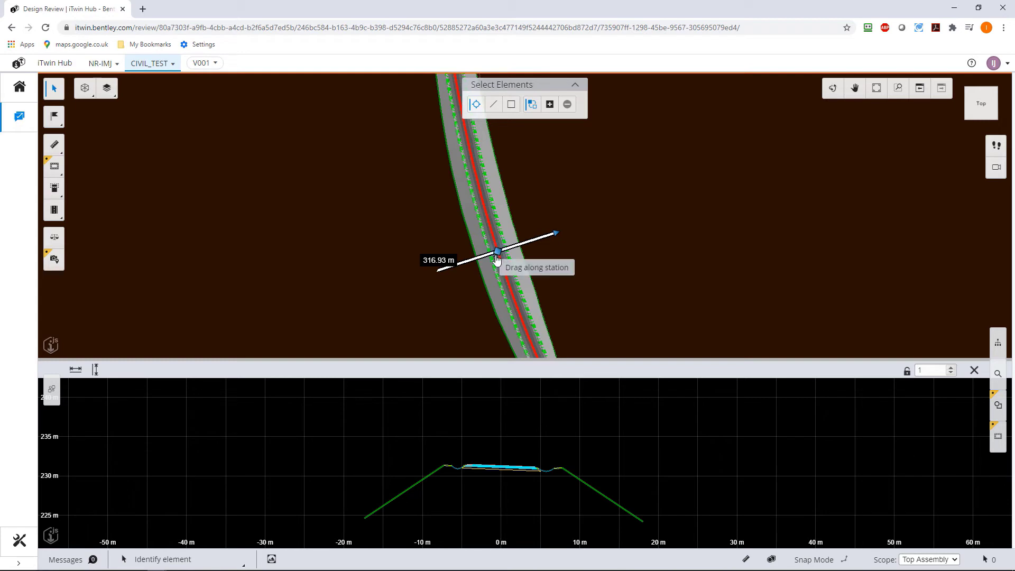
Step: Set the cross-section's station to exactly 300 m and start a vertical distance measurement in the section
click(435, 260)
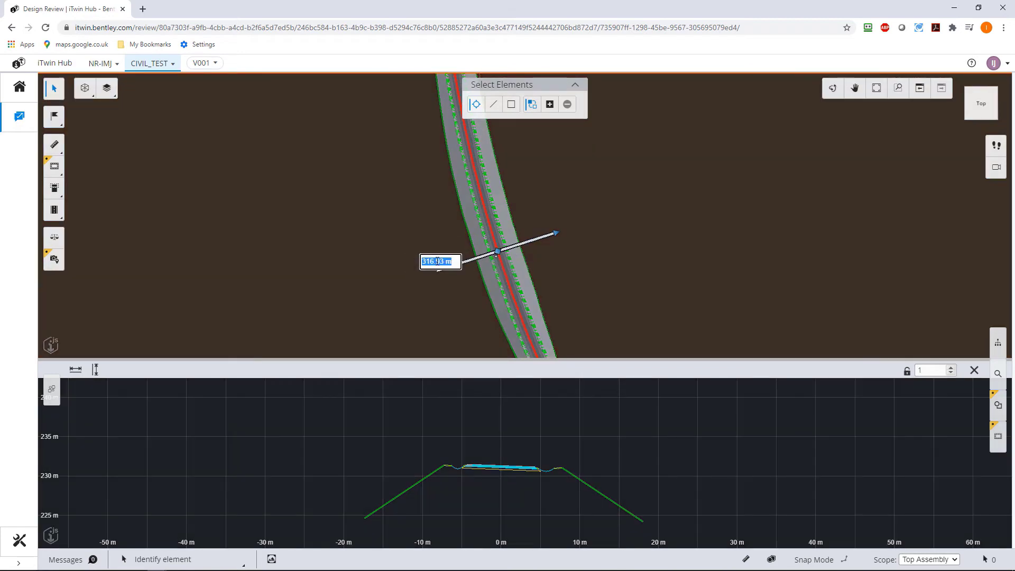
text(300)
key(Return)
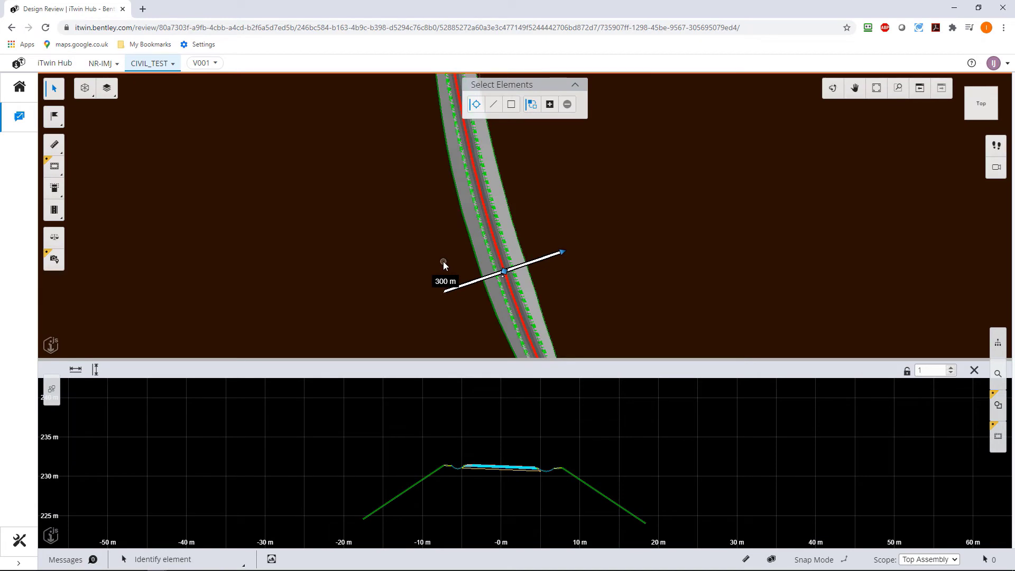
click(95, 373)
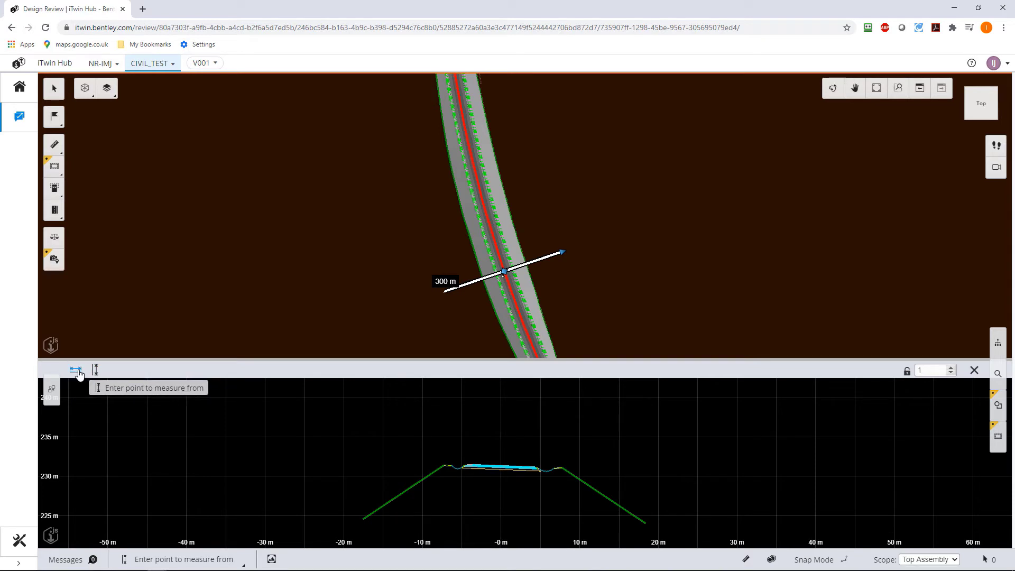
Step: Raise the cross-section's vertical exaggeration to 2 and beyond, and return it to 1
click(951, 368)
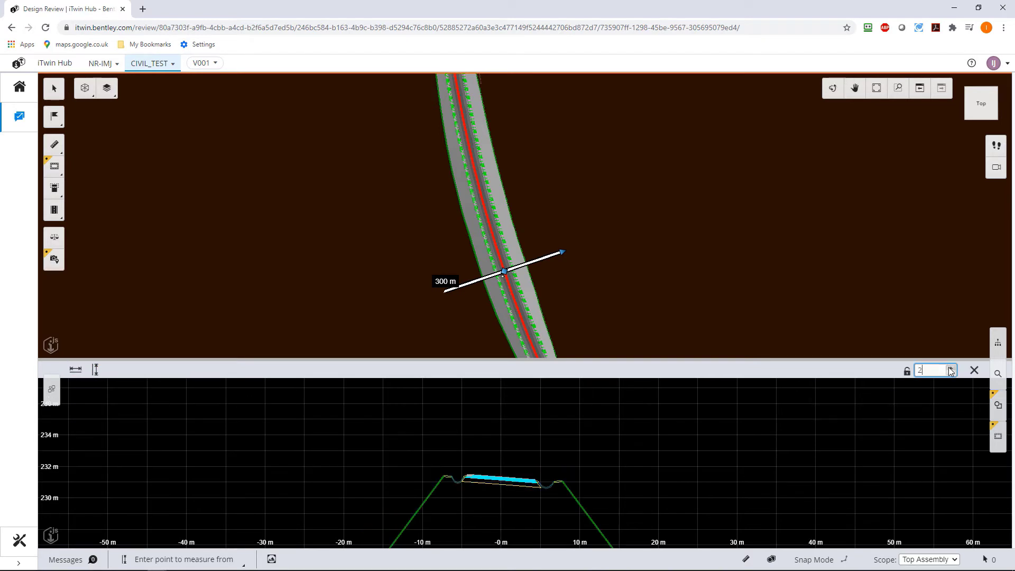
click(950, 368)
click(951, 373)
click(951, 373)
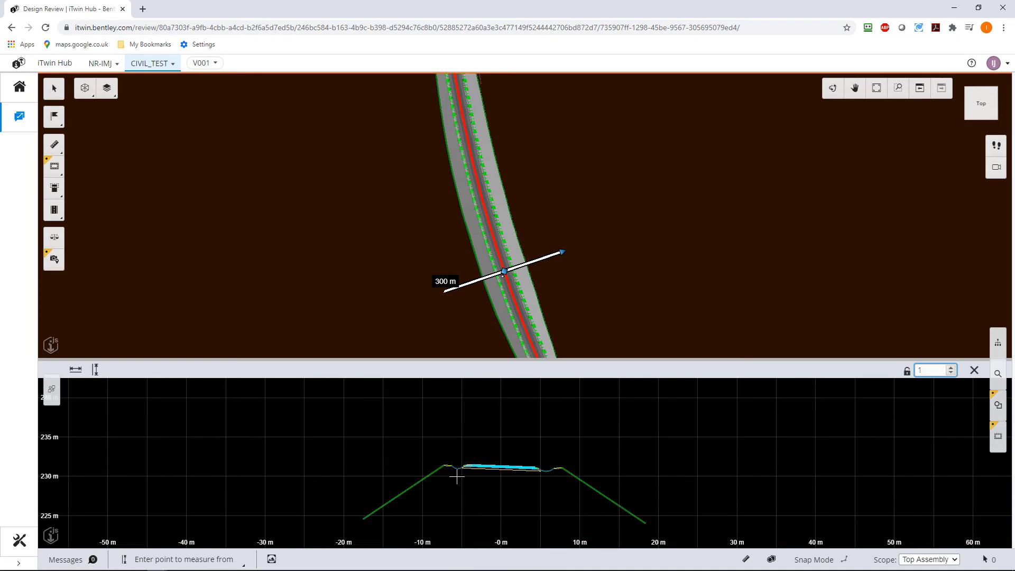
Step: Measure the distance across the road surface between its two upper edges in the cross-section, and clear the measurement
scroll(497, 461, up, 5)
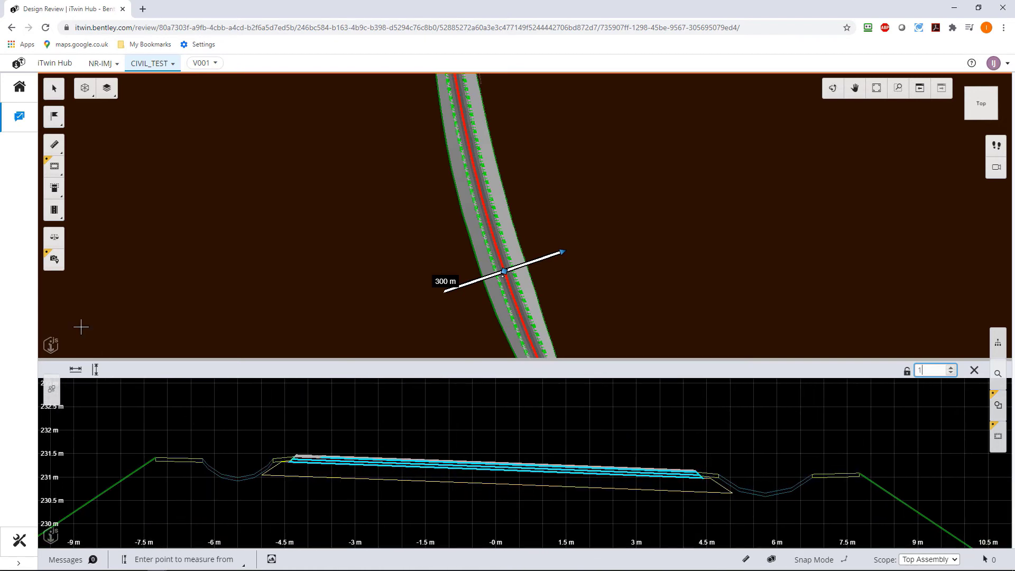
click(57, 151)
click(98, 163)
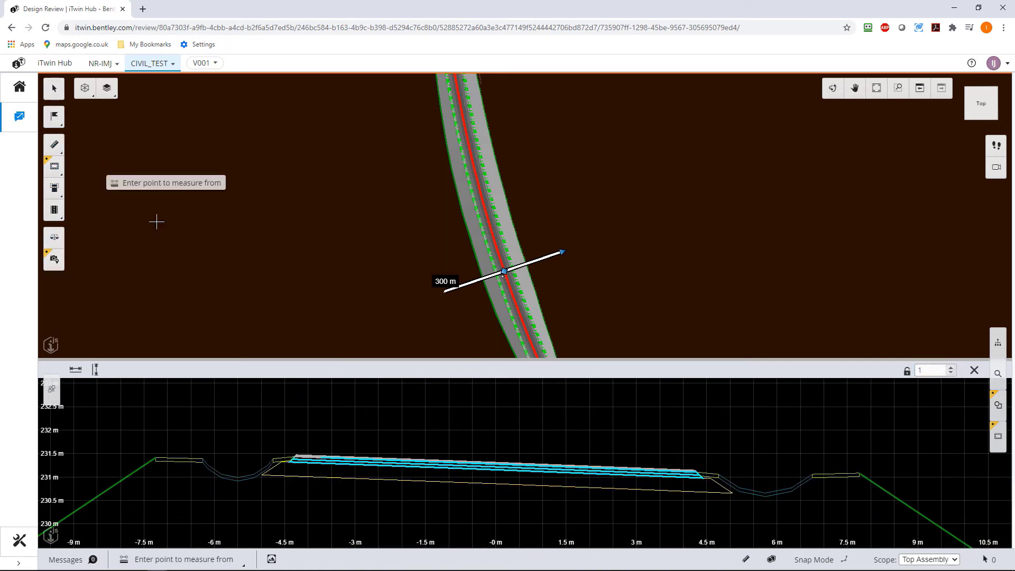
click(297, 454)
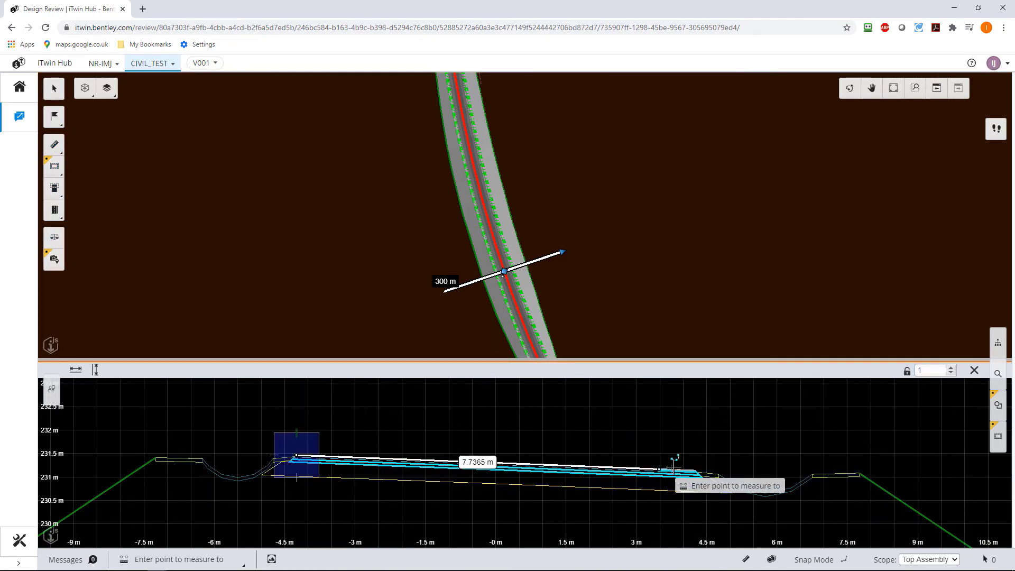
click(696, 470)
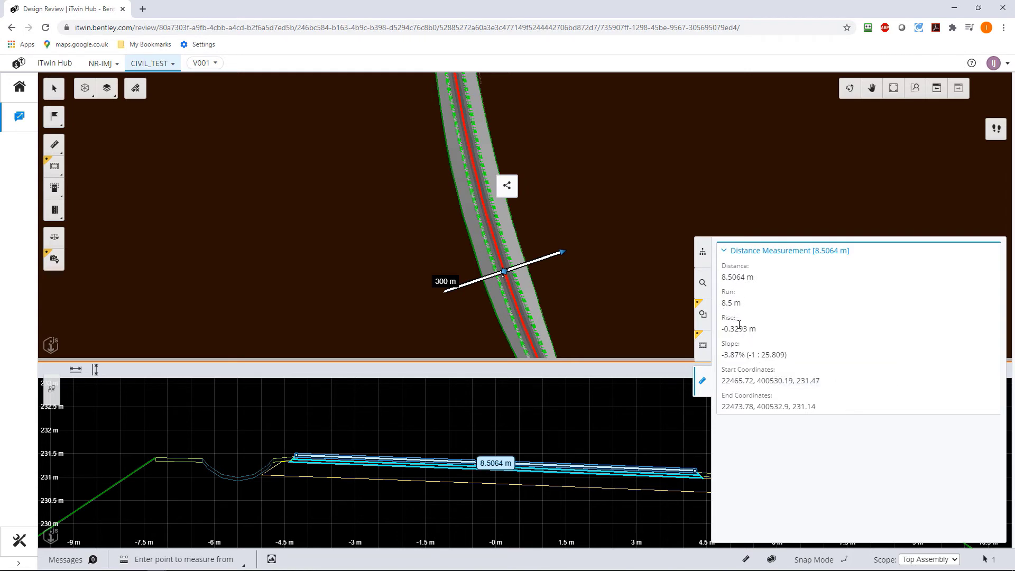
click(703, 382)
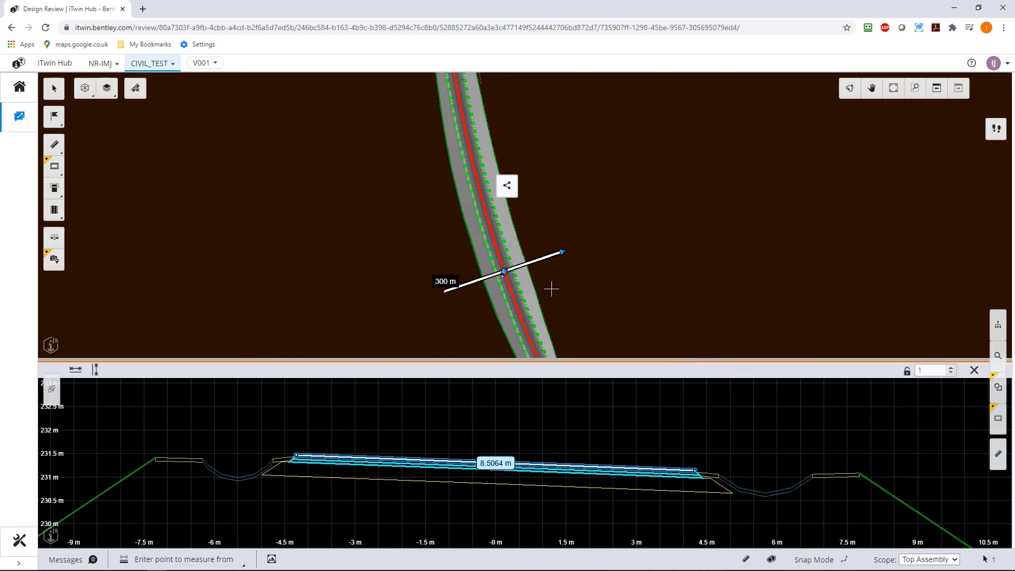
click(136, 90)
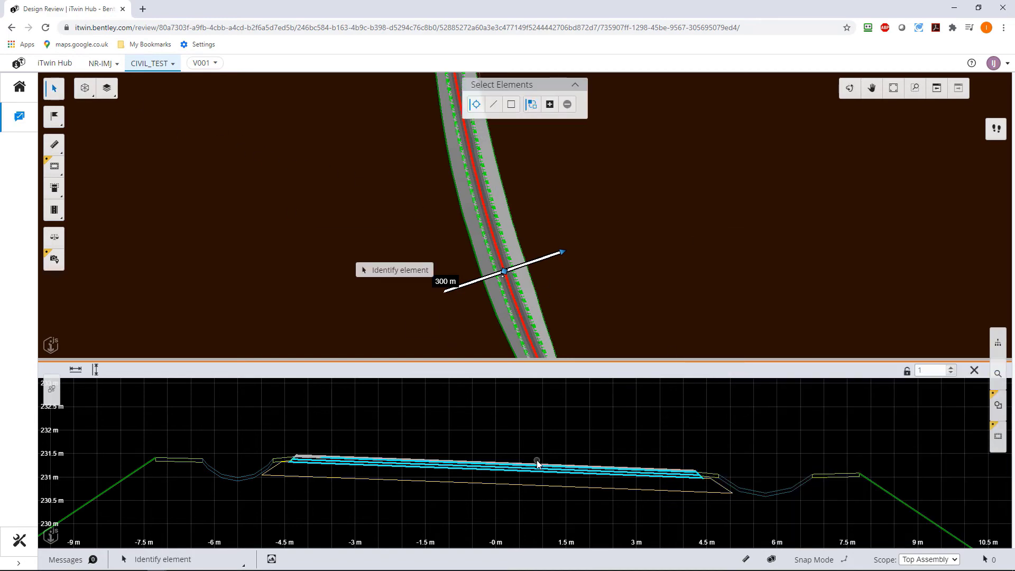
Step: Close the cross-section and return the model to a top view of the curved road
click(975, 370)
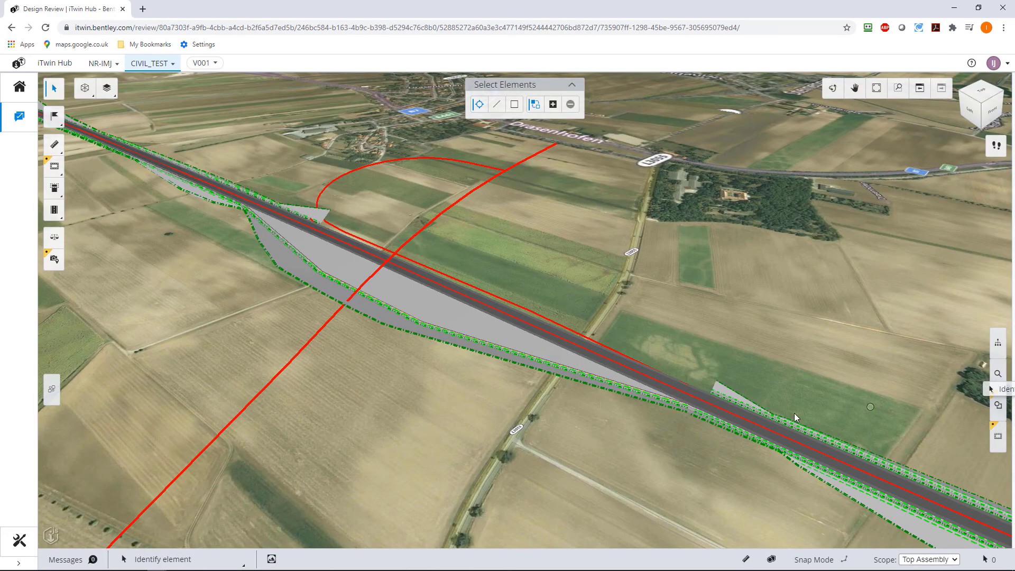
click(986, 97)
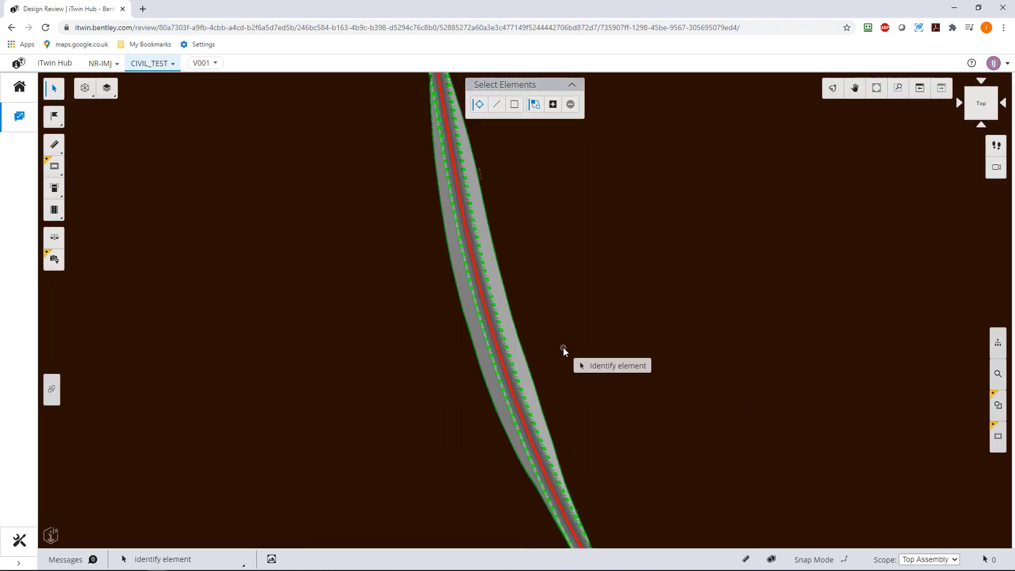
scroll(563, 347, down, 2)
scroll(589, 317, up, 3)
scroll(322, 399, up, 2)
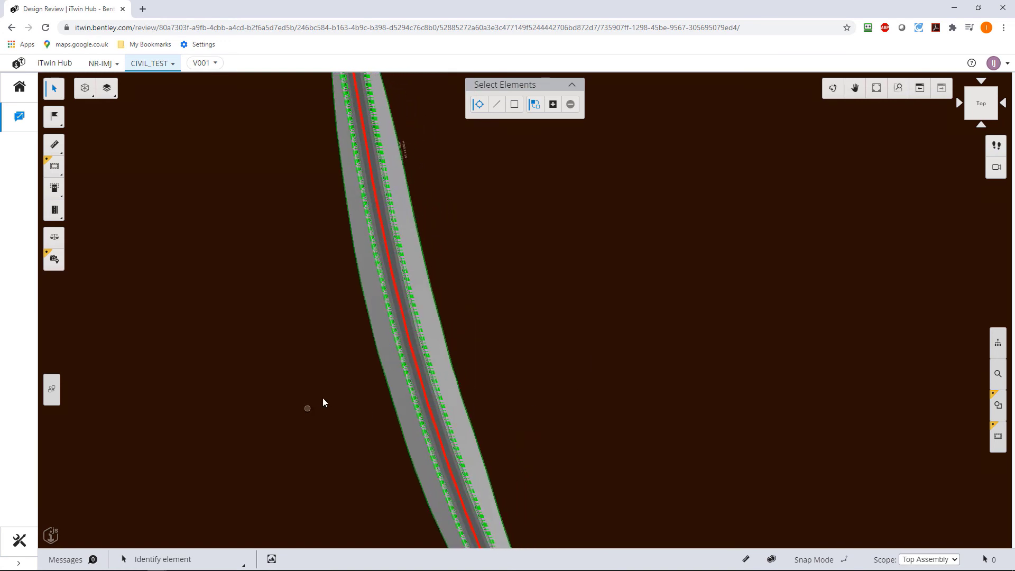
Step: Cut a 2 points cross-section across the road and both side slopes, and reposition its line by one endpoint and its midpoint
click(49, 216)
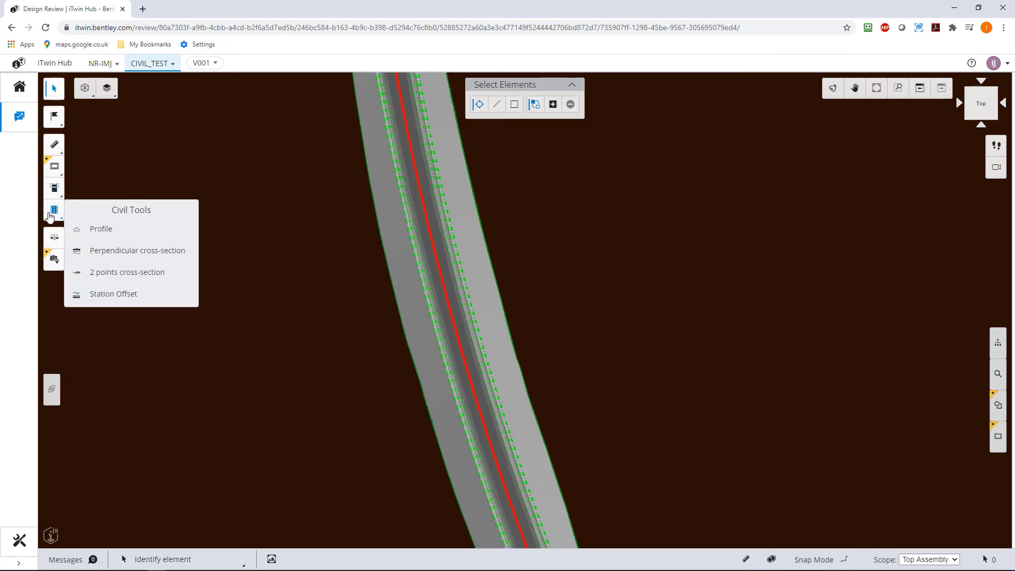
click(115, 279)
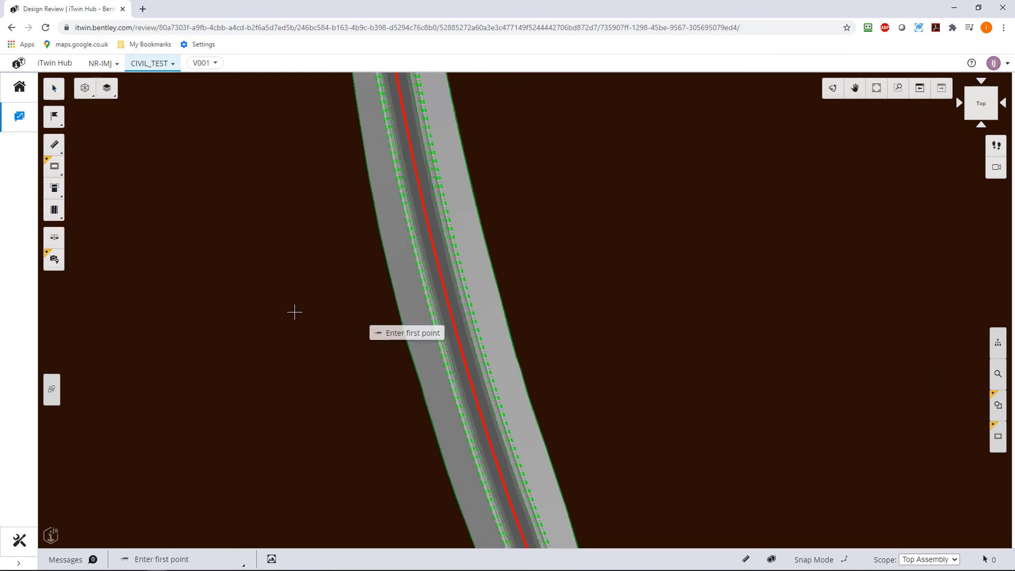
click(270, 305)
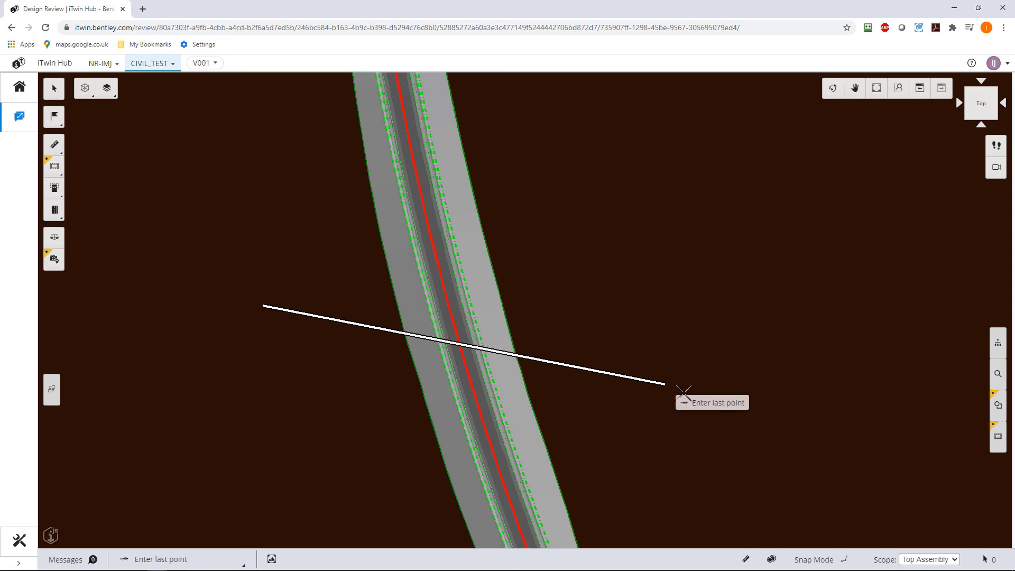
click(679, 386)
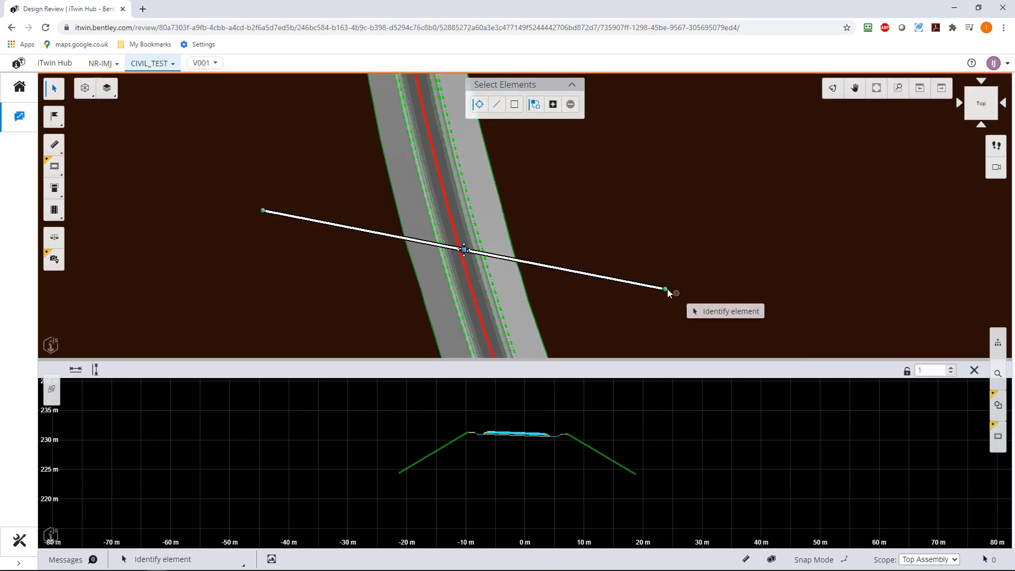
drag(666, 289, 654, 116)
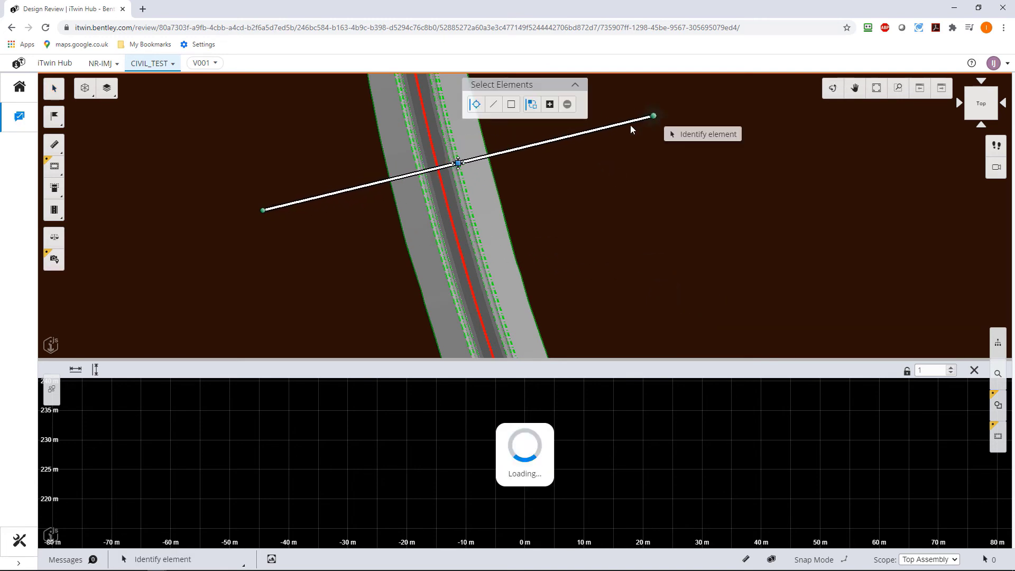
drag(458, 168, 444, 217)
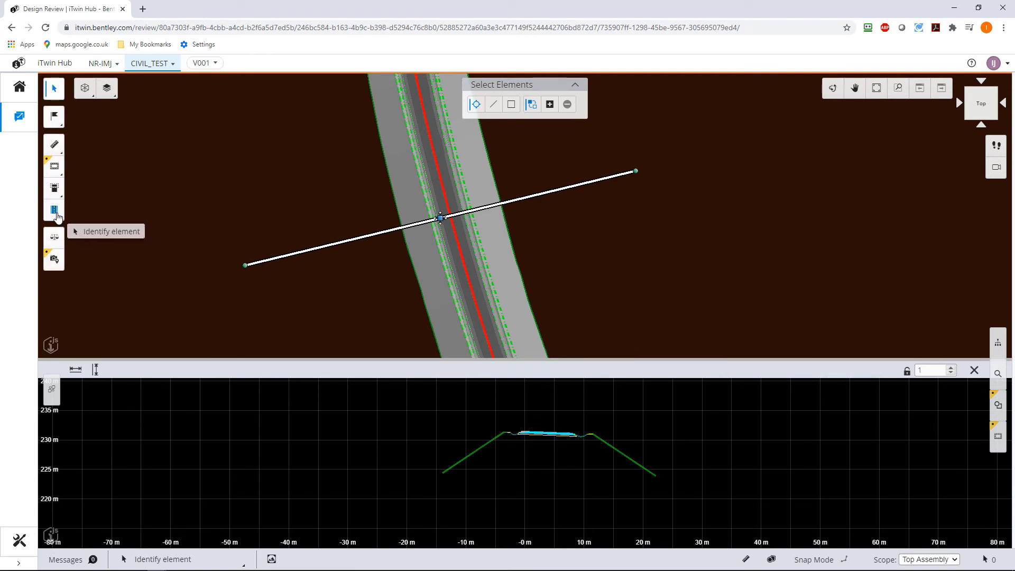
click(64, 215)
click(115, 294)
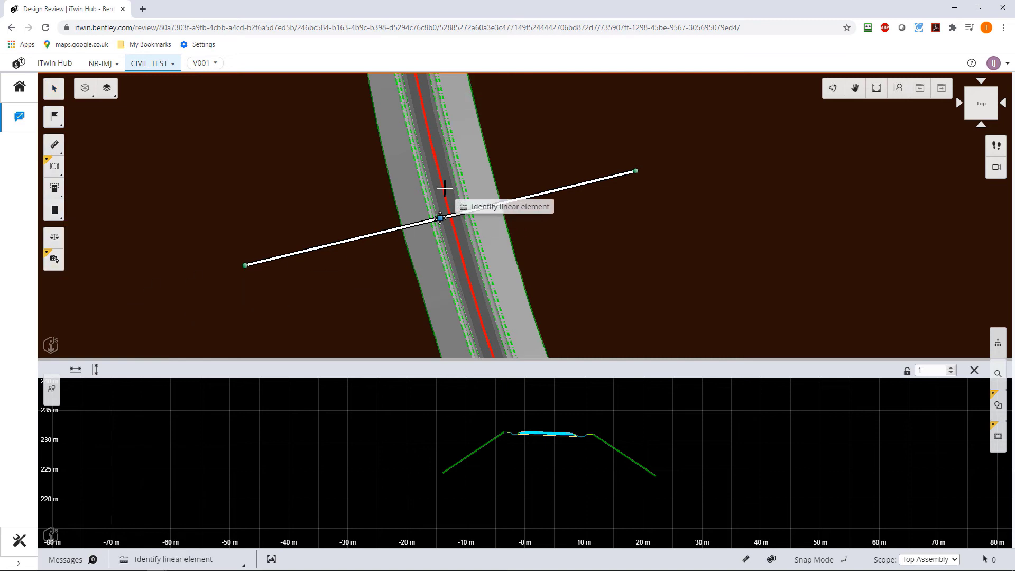
click(443, 186)
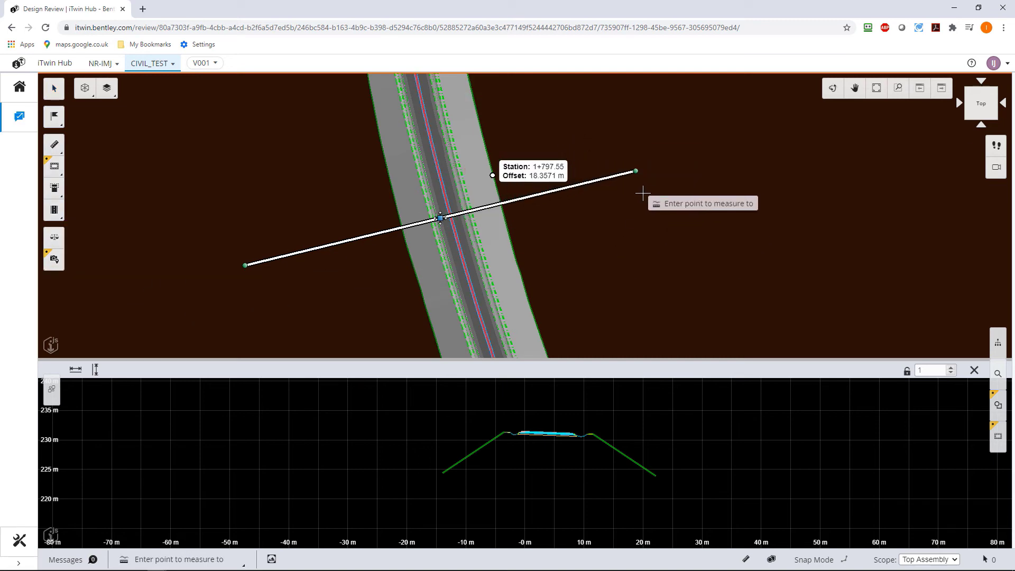
right_click(481, 188)
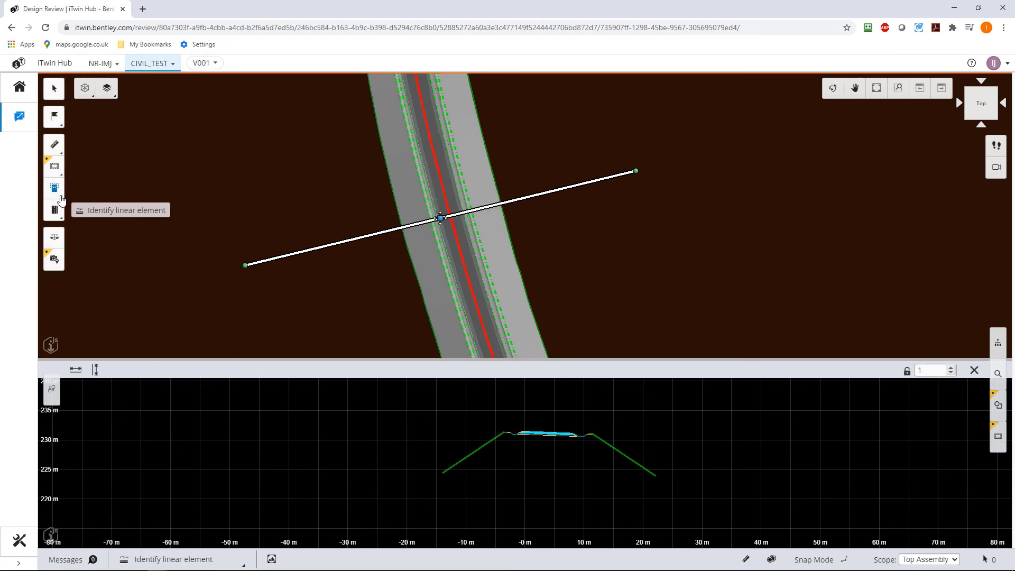
Step: Measure the station and offset from the red centreline to the outer edge of the lighter side slope, north of the section line
click(54, 210)
click(114, 293)
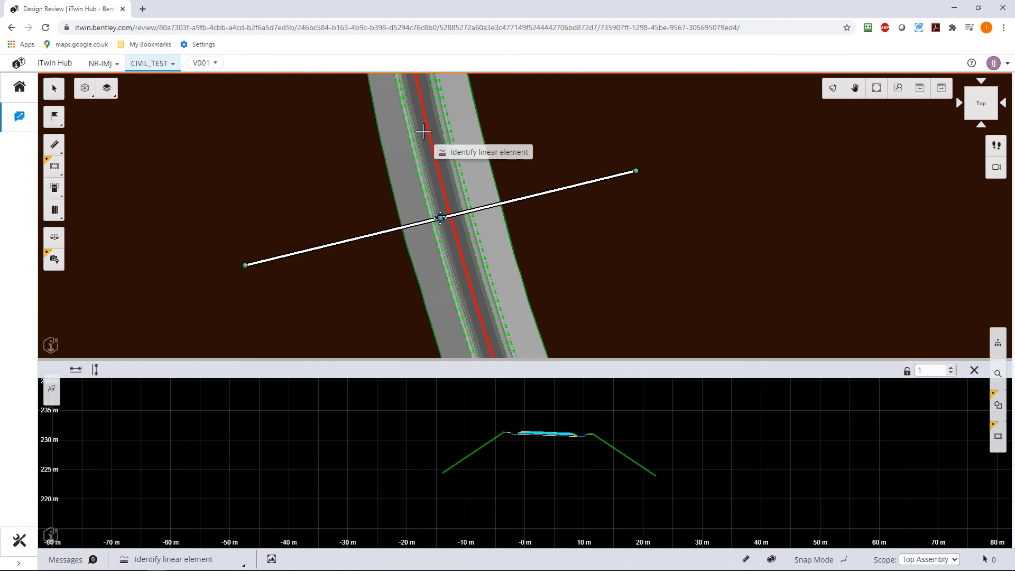
click(429, 131)
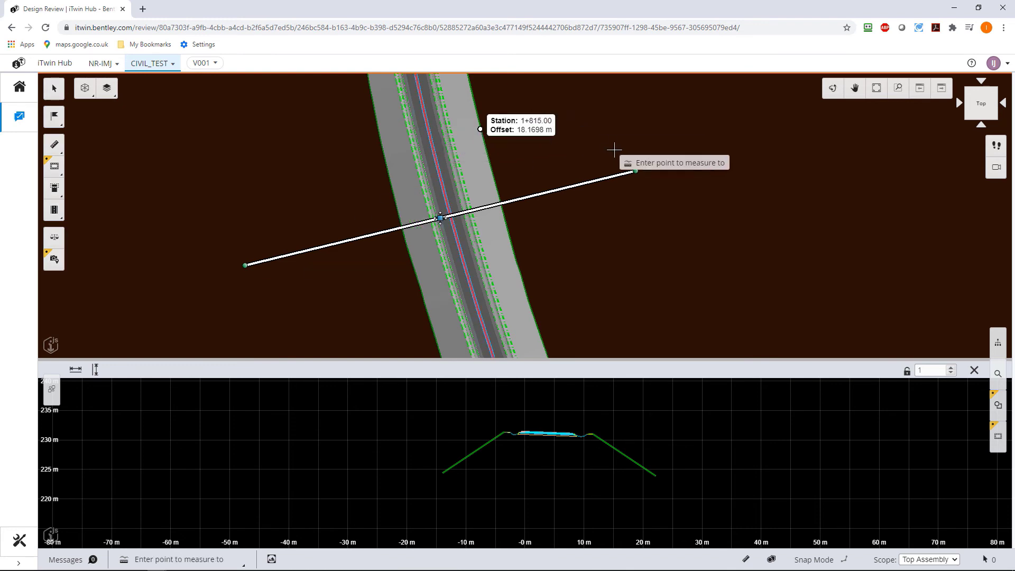
click(597, 132)
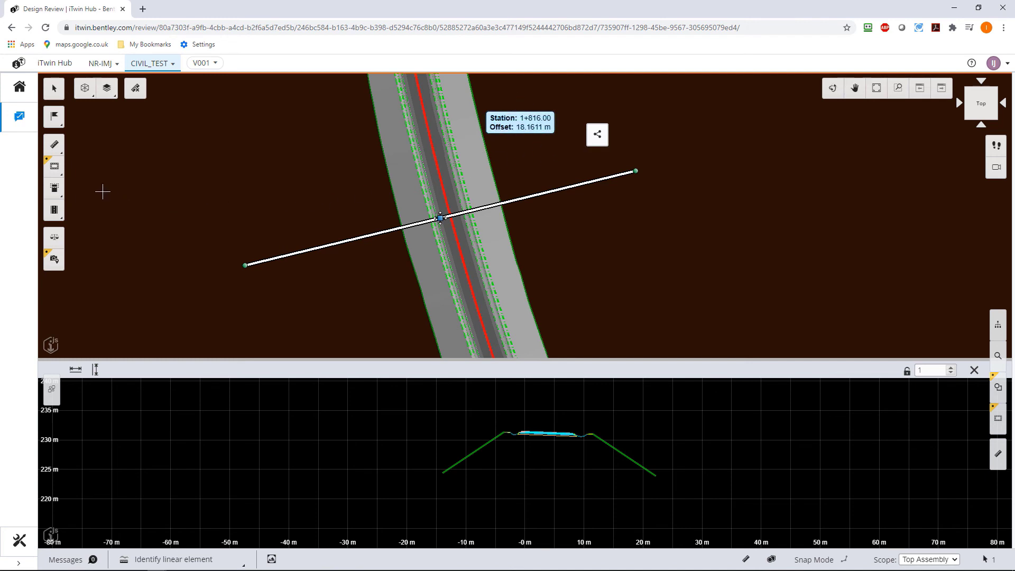
Step: Select the road's red centreline, examine its feature, length, source file and alignment properties, and clear the selection
click(55, 91)
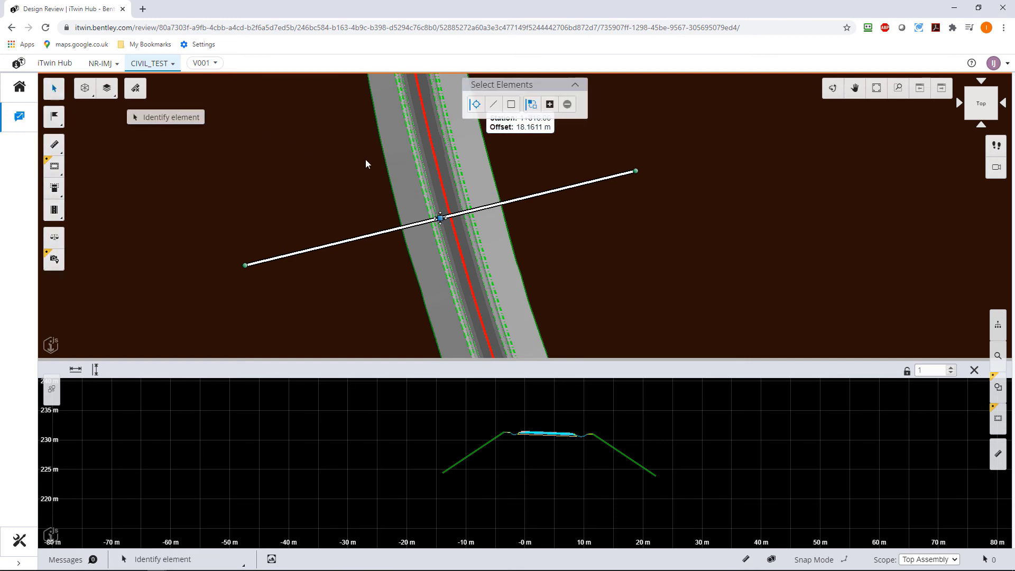
click(702, 221)
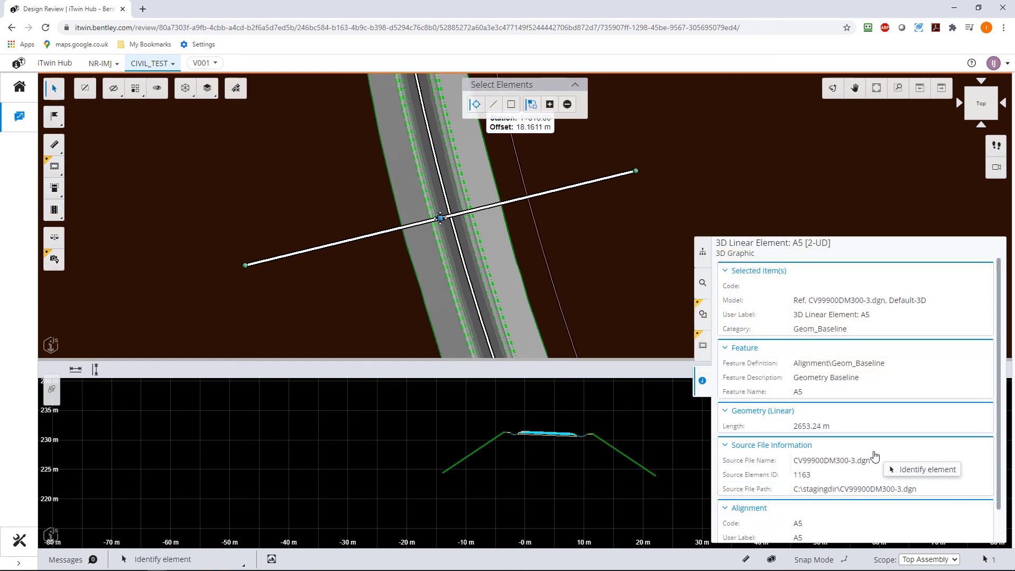
scroll(755, 503, down, 1)
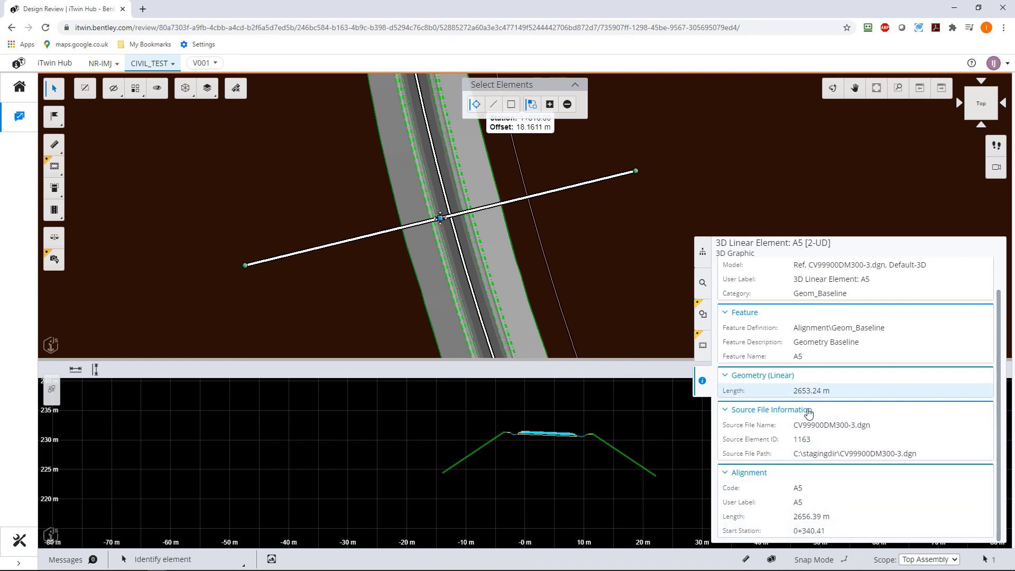
scroll(832, 507, up, 2)
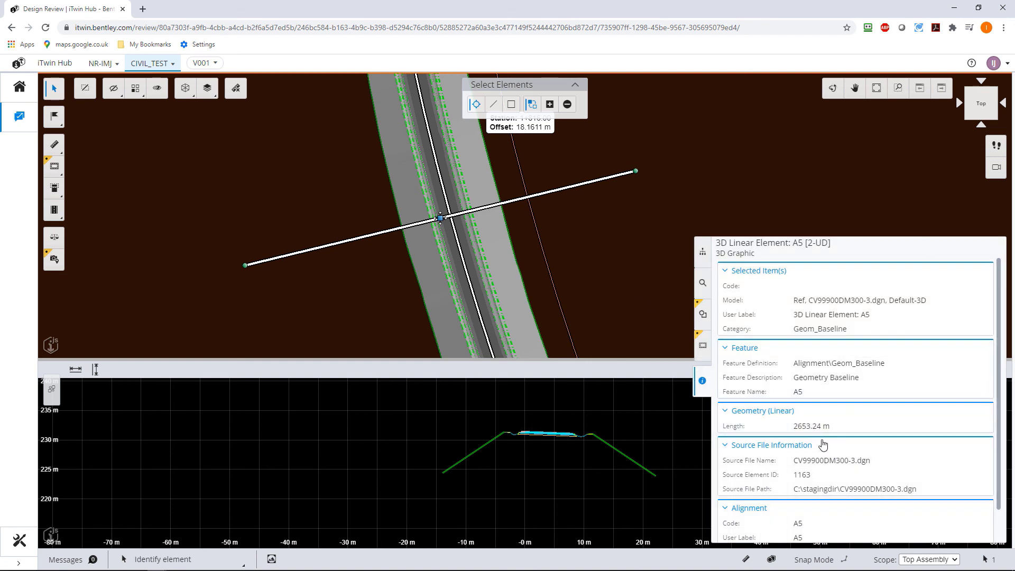
scroll(803, 431, down, 2)
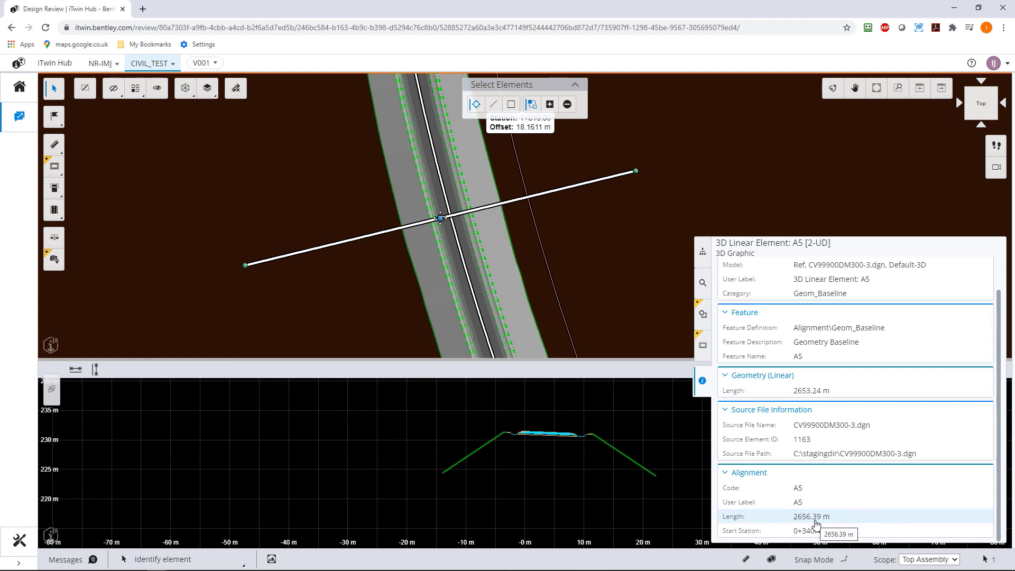
click(613, 271)
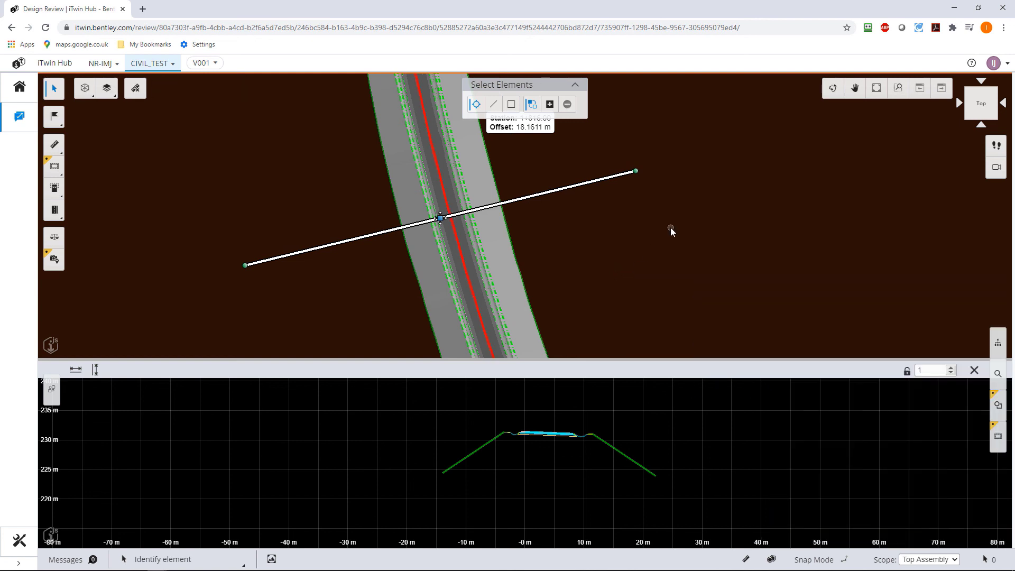
click(58, 216)
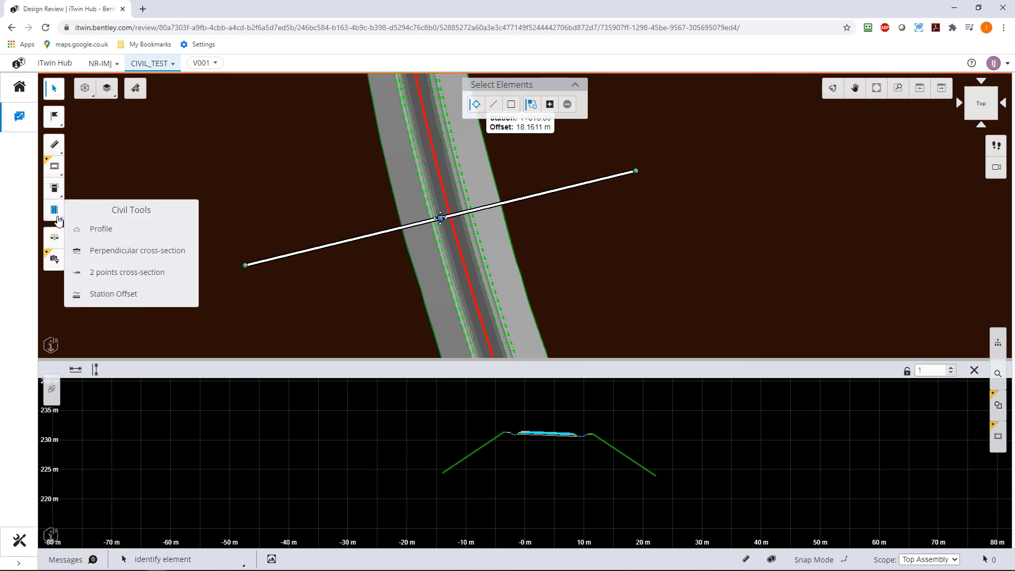
click(54, 213)
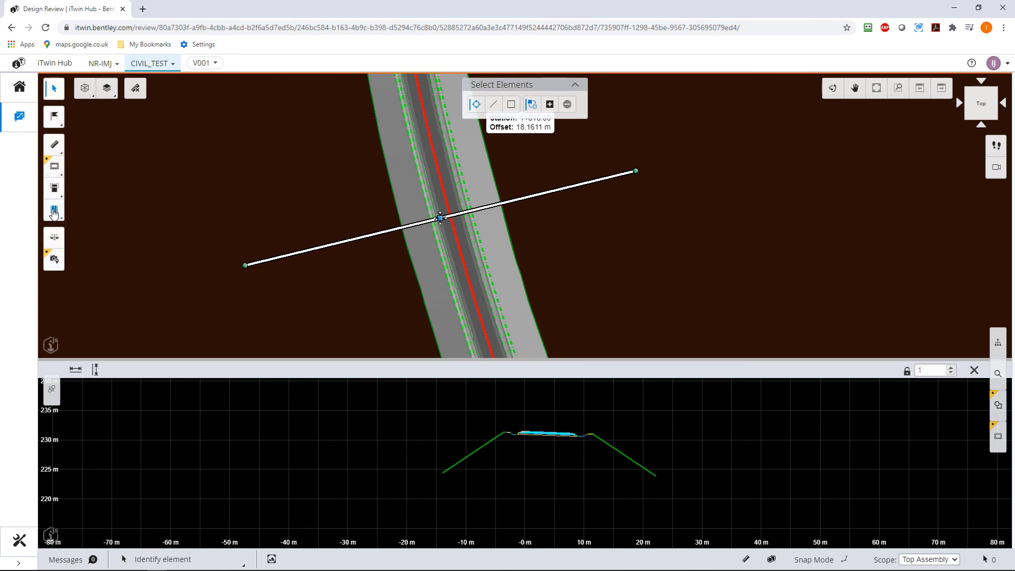